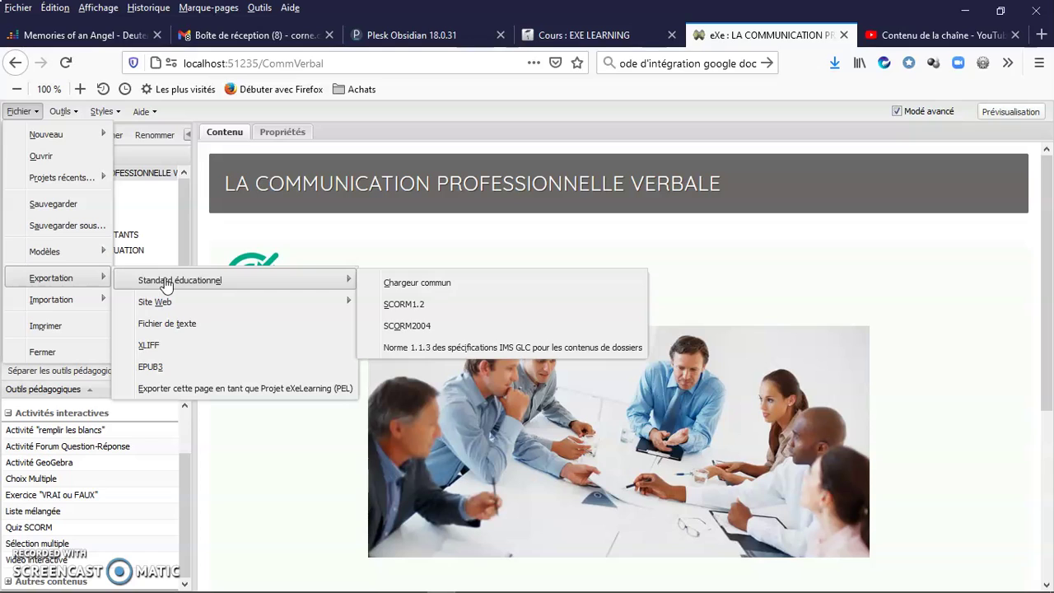
- Review the Fichier > Exportation choices: self-contained website folder, zipped website and plain text file
{"action": "mouse_move", "coordinate": [342, 301]}
{"action": "mouse_move", "coordinate": [341, 277]}
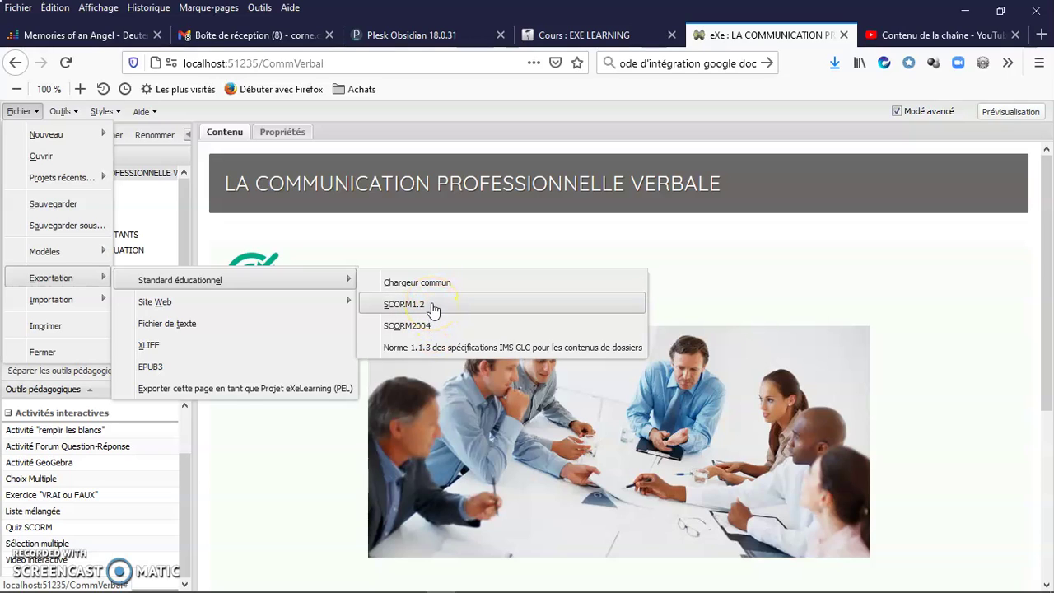
{"action": "mouse_move", "coordinate": [228, 312]}
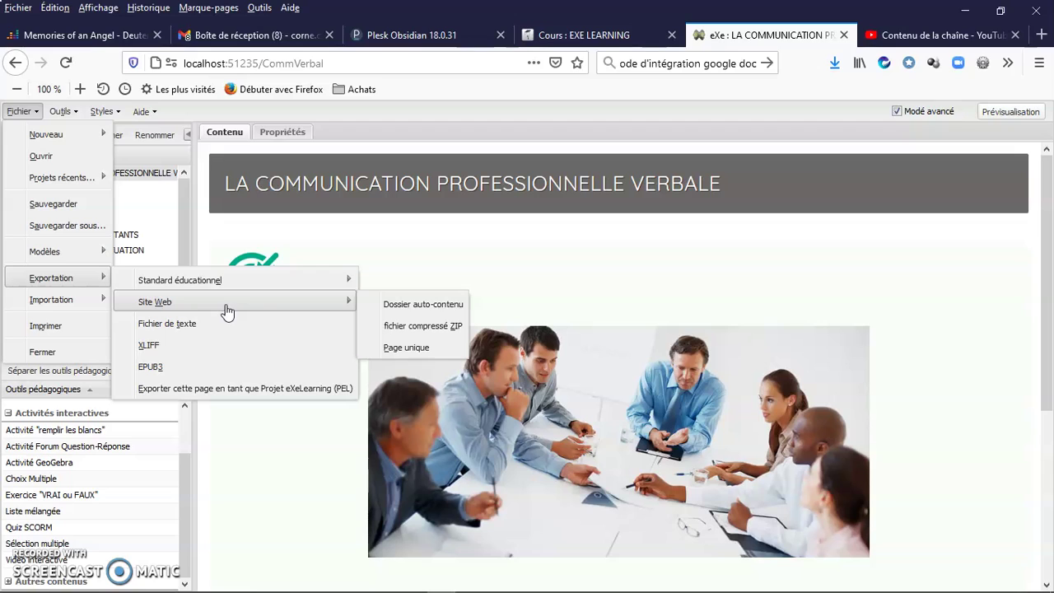
{"action": "left_click", "coordinate": [401, 329]}
{"action": "left_click", "coordinate": [342, 304]}
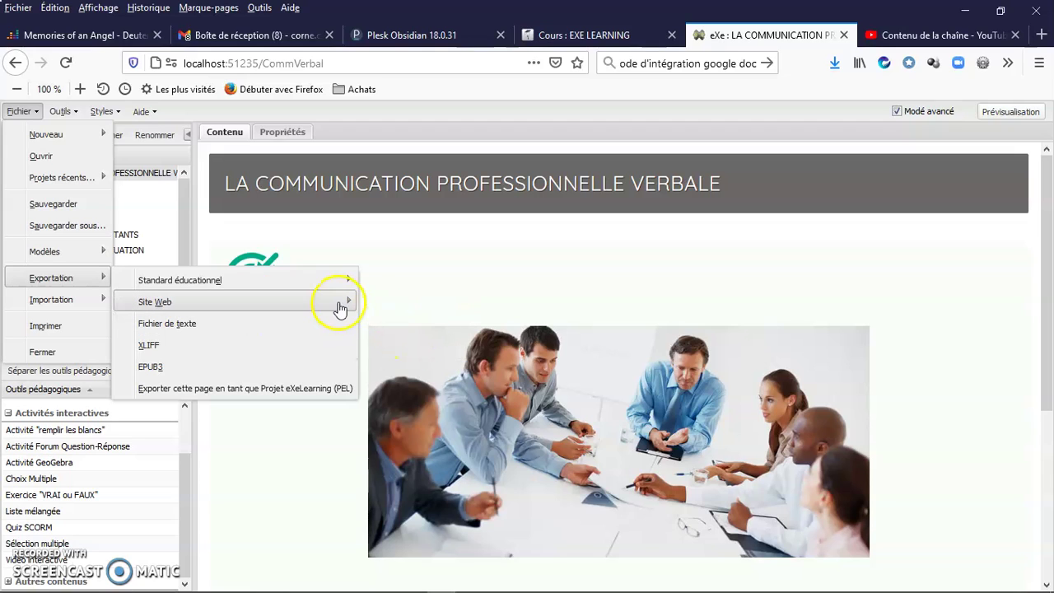
{"action": "left_click", "coordinate": [406, 303]}
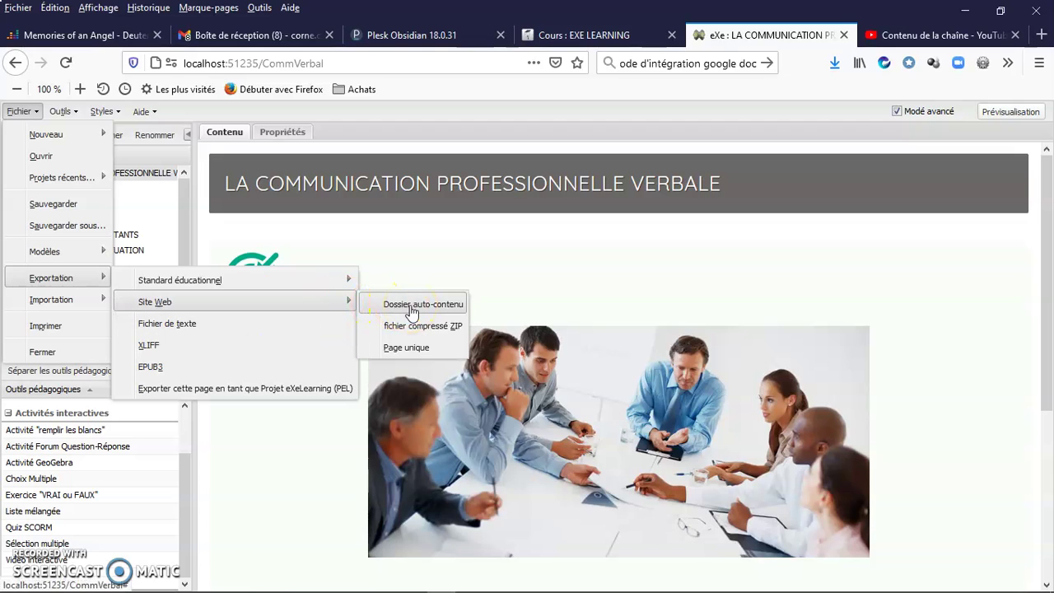
{"action": "left_click", "coordinate": [414, 327]}
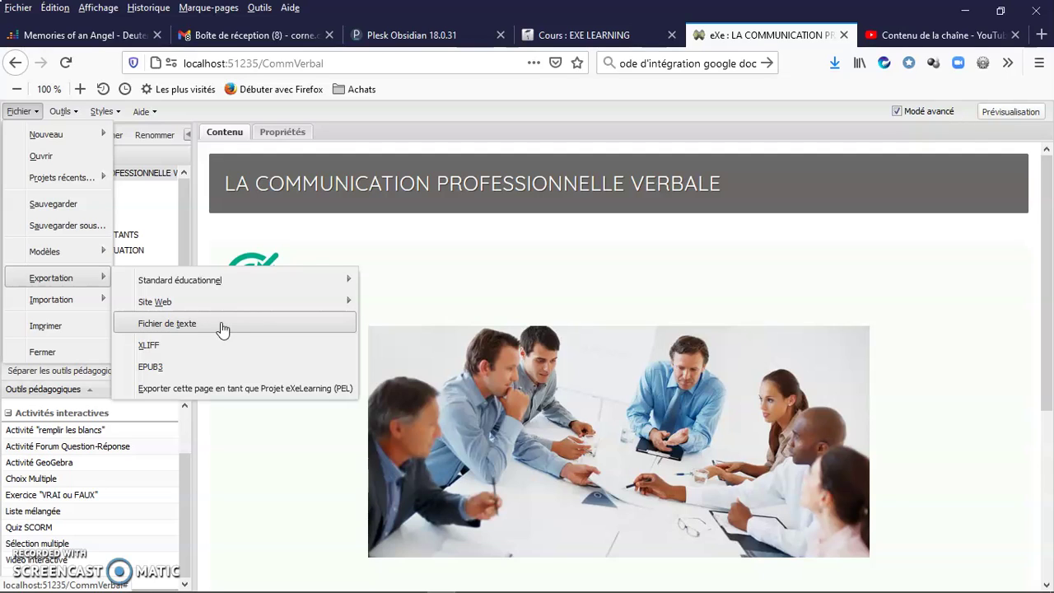
{"action": "left_click", "coordinate": [170, 327]}
- Close the export menu and select the Annexes page in the Plan outline
{"action": "left_click", "coordinate": [186, 495]}
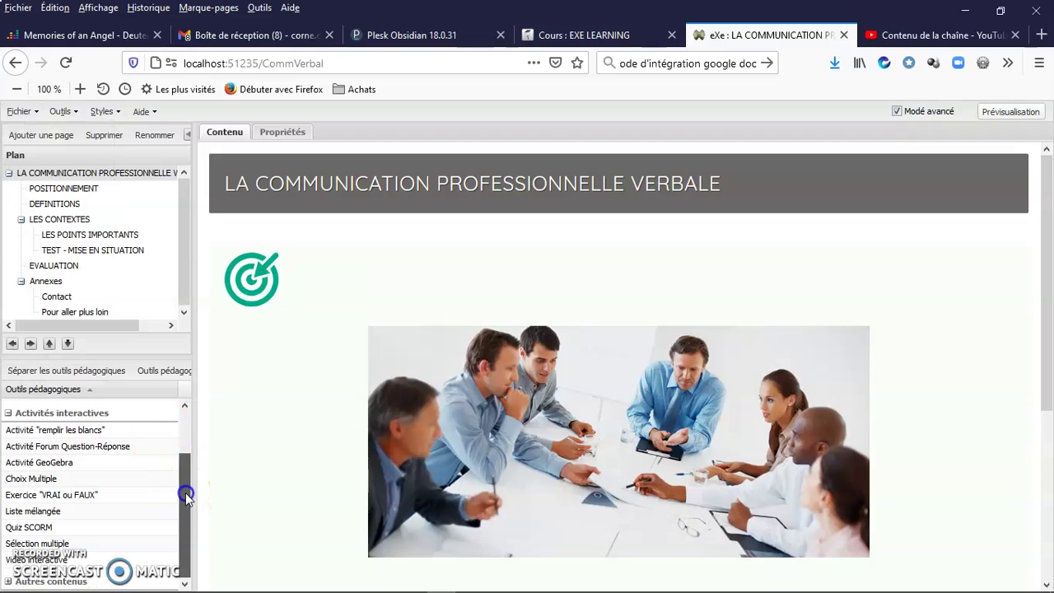
{"action": "left_click_drag", "start_coordinate": [186, 495], "coordinate": [180, 473]}
{"action": "left_click", "coordinate": [181, 292]}
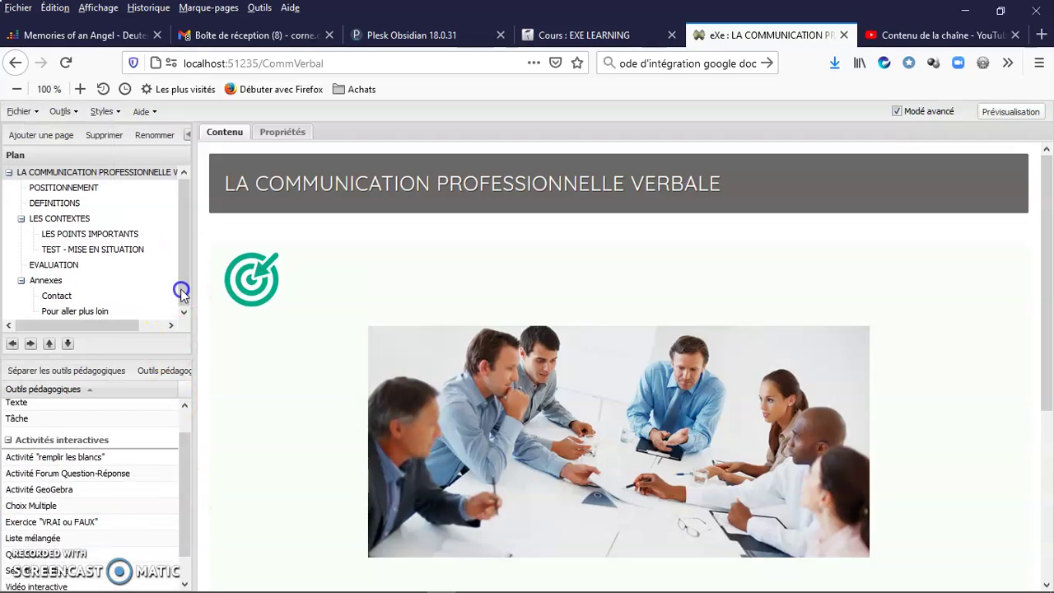
{"action": "left_click", "coordinate": [46, 281]}
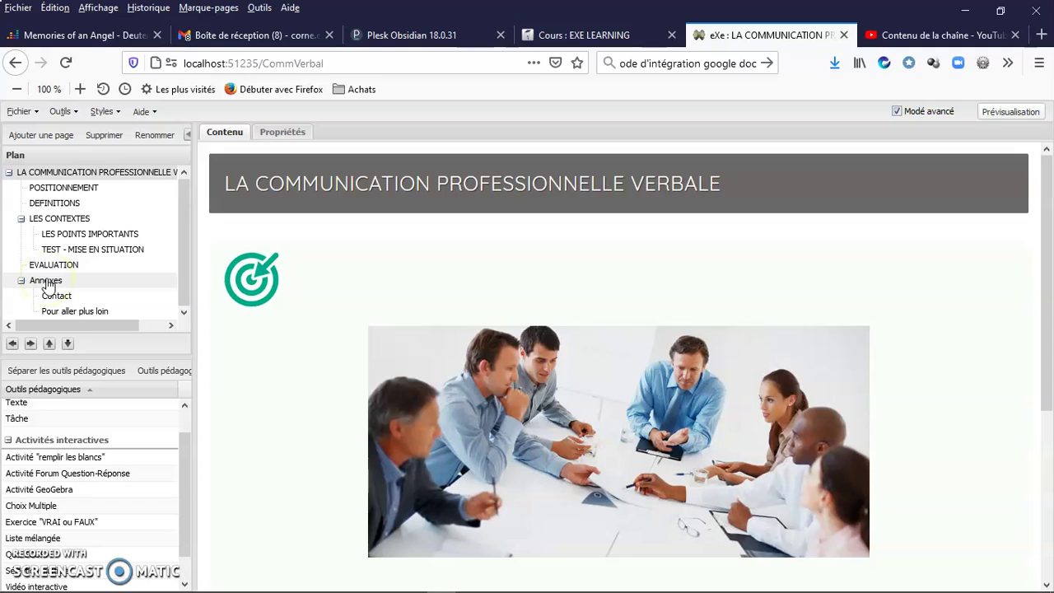
{"action": "left_click", "coordinate": [239, 381]}
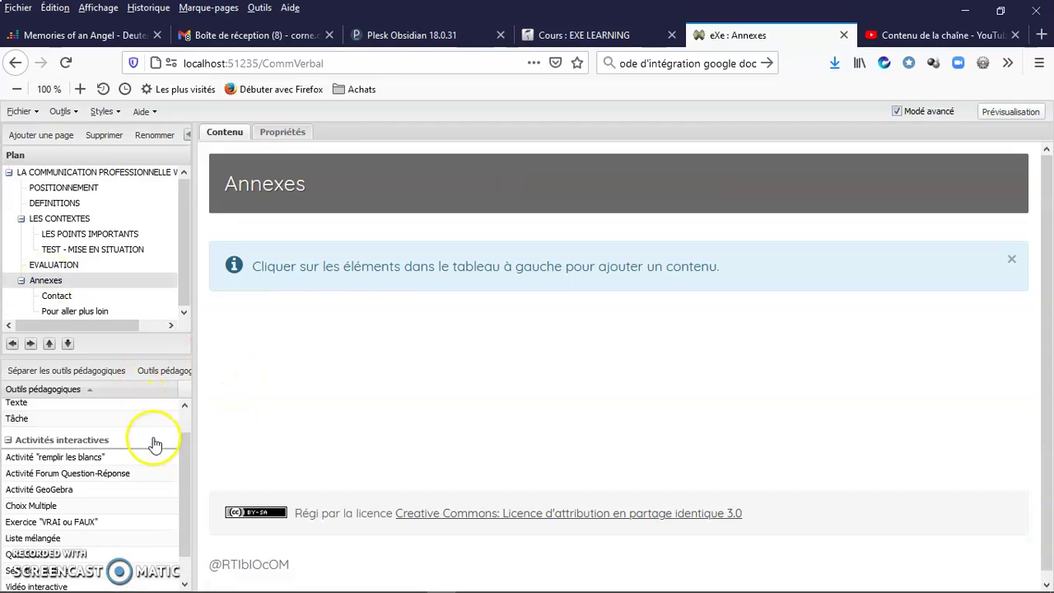
- Add a Pièces jointes block from the Autres contenus tools to the Annexes page
{"action": "left_click_drag", "start_coordinate": [186, 470], "coordinate": [180, 570]}
{"action": "left_click", "coordinate": [8, 413]}
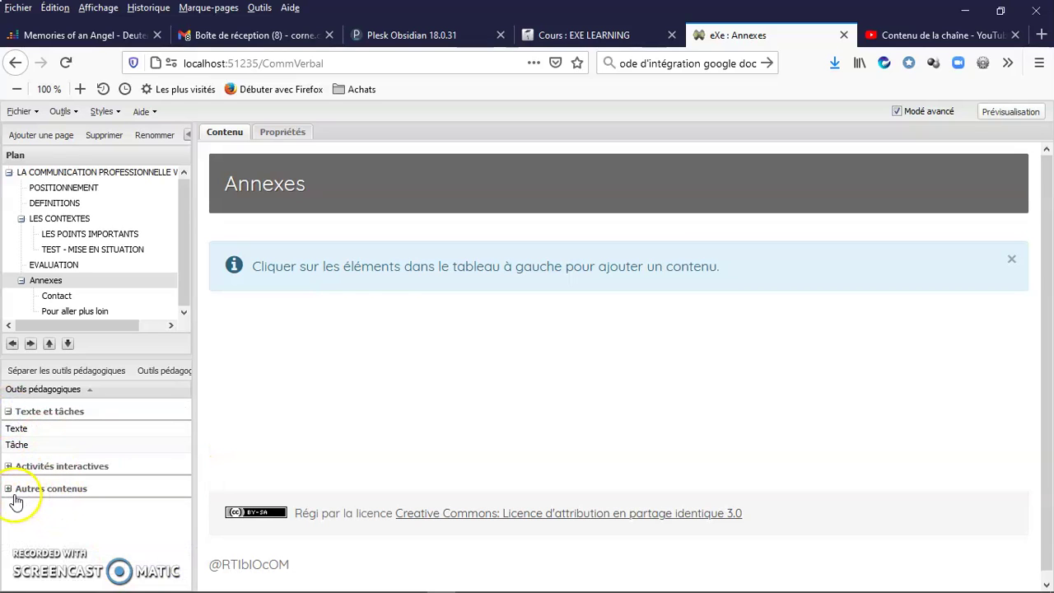
{"action": "left_click", "coordinate": [9, 488]}
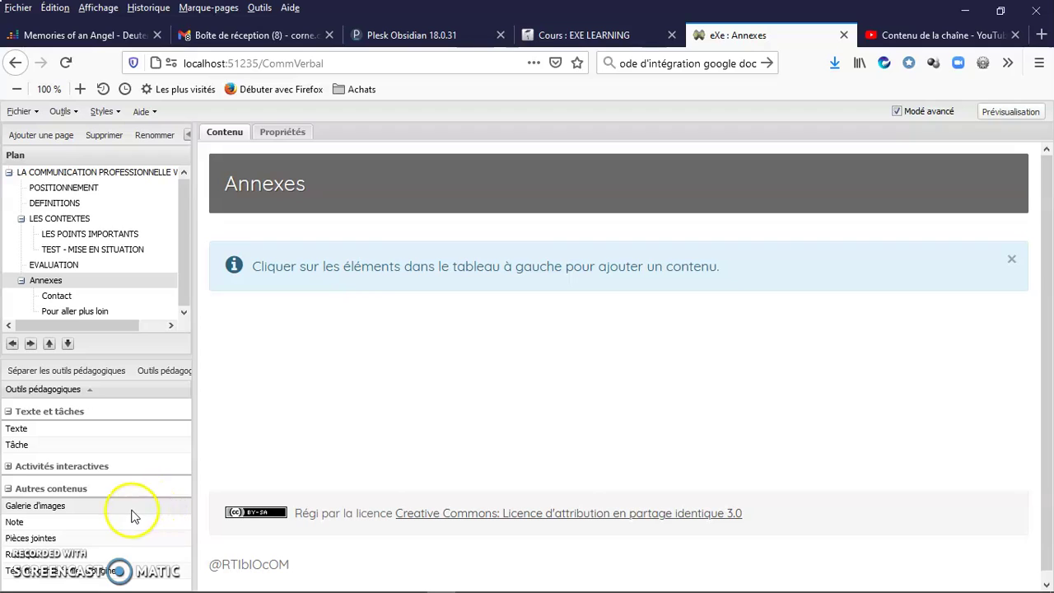
{"action": "left_click", "coordinate": [8, 411]}
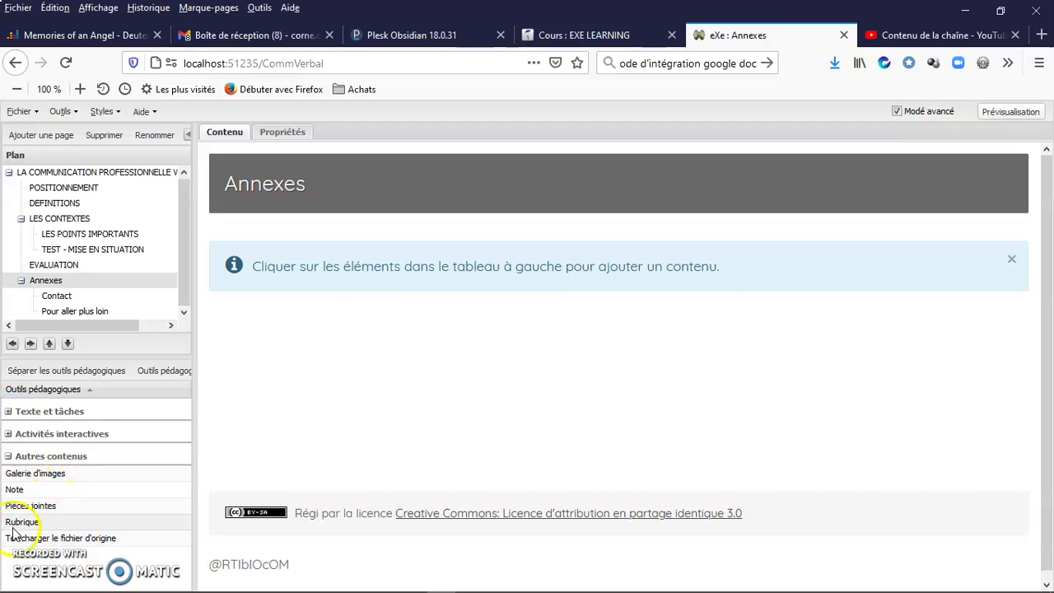
{"action": "left_click", "coordinate": [23, 504]}
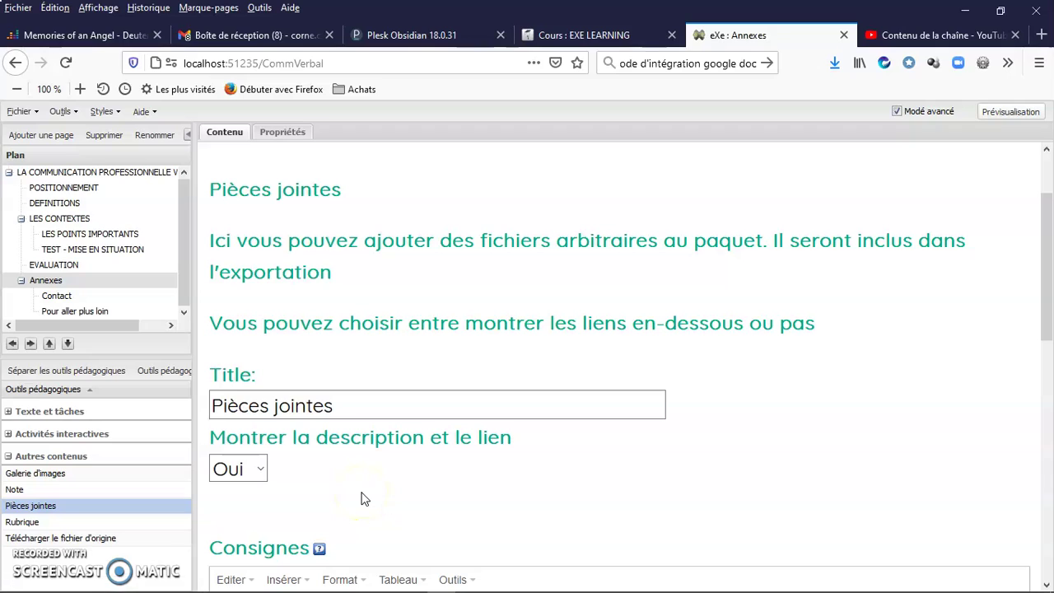
- Retitle the attachment block 'Version imprimable'
{"action": "left_click", "coordinate": [363, 403]}
{"action": "key", "text": "ctrl+a"}
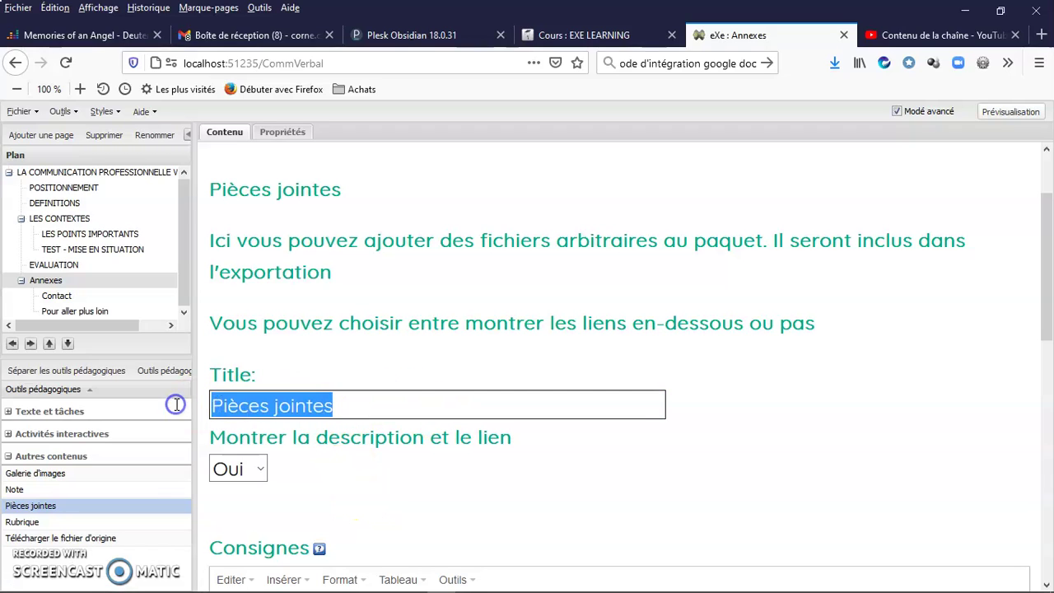
{"action": "type", "text": "Version imprimable"}
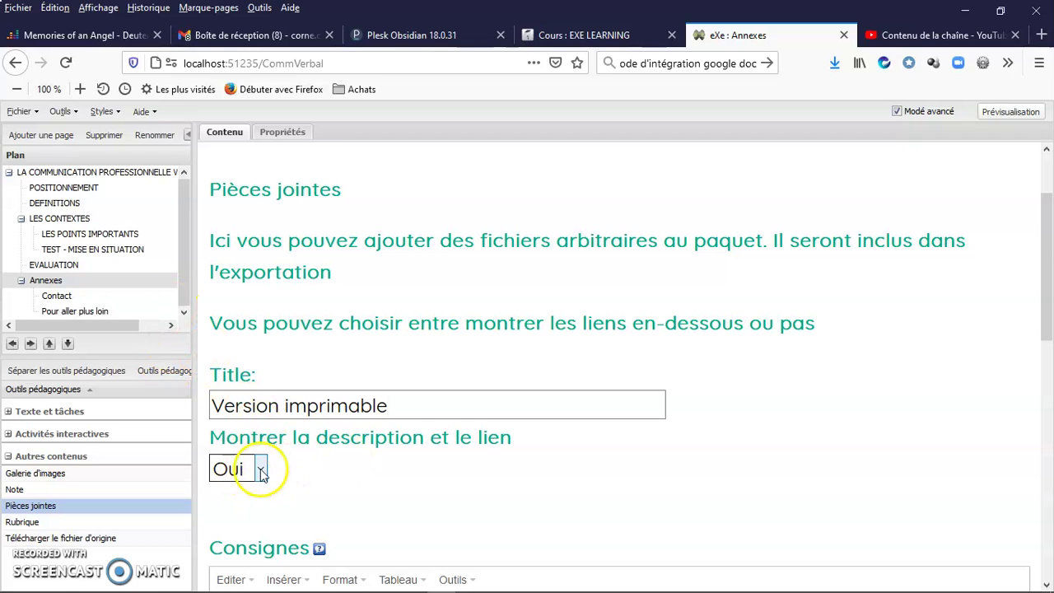
- Write Consignes inviting learners to download the whole course for offline reading or printing
{"action": "scroll", "coordinate": [463, 490], "scroll_direction": "down", "scroll_amount": 2}
{"action": "scroll", "coordinate": [463, 490], "scroll_direction": "down", "scroll_amount": 3}
{"action": "left_click", "coordinate": [383, 387]}
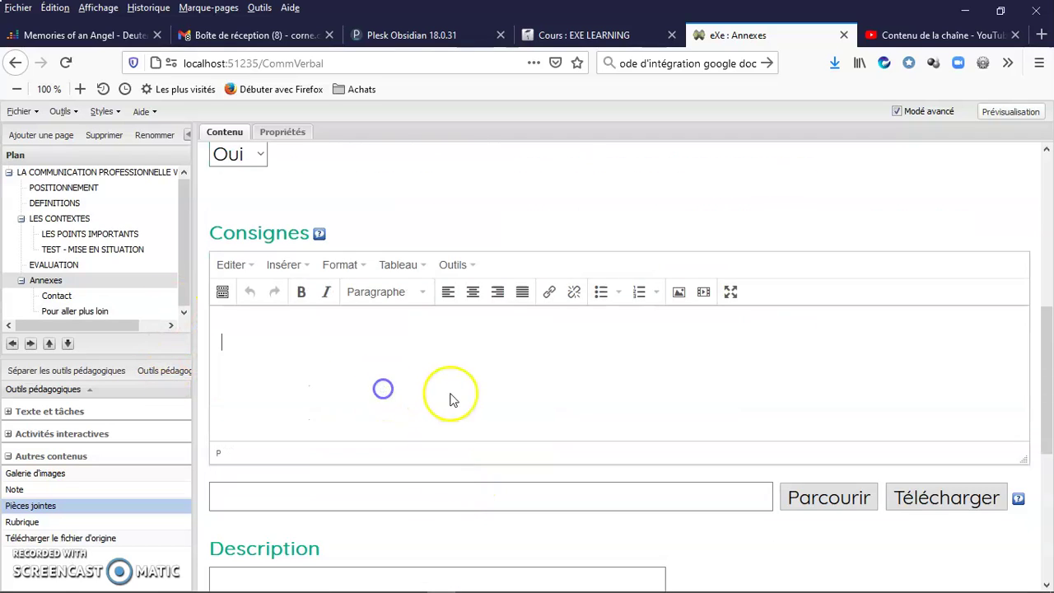
{"action": "type", "text": "Vous"}
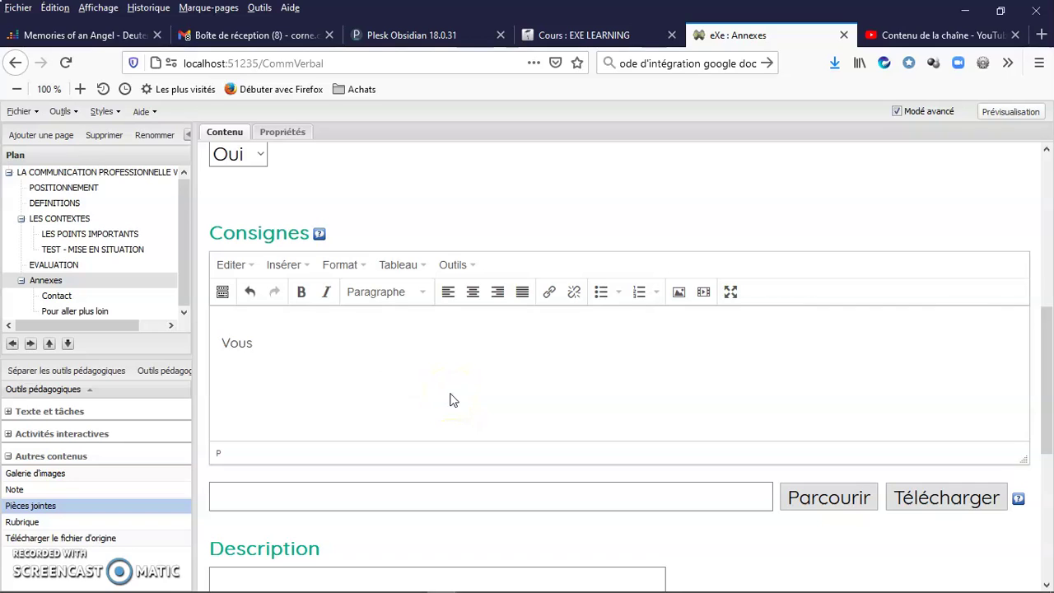
{"action": "type", "text": " pouvez téléchareger"}
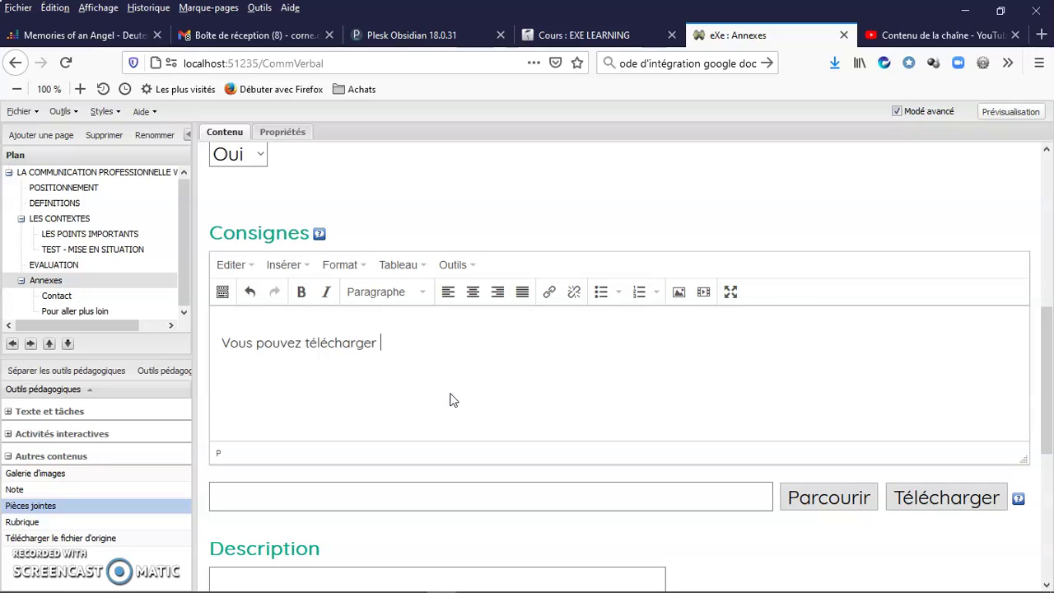
{"action": "type", "text": " le fichier de l'ensemble du cours p"}
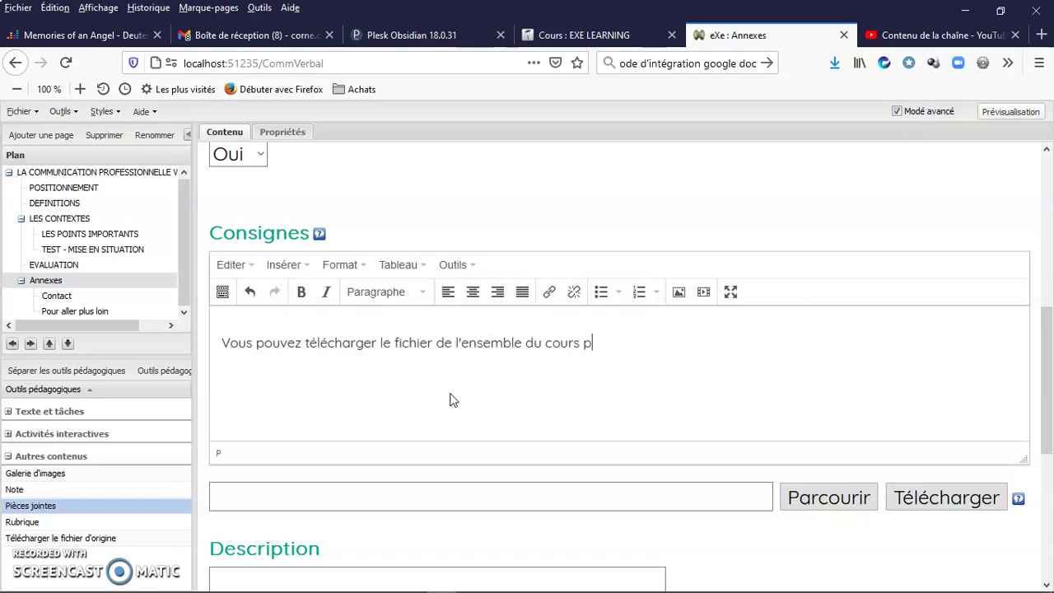
{"action": "type", "text": "our consultation hors ligne"}
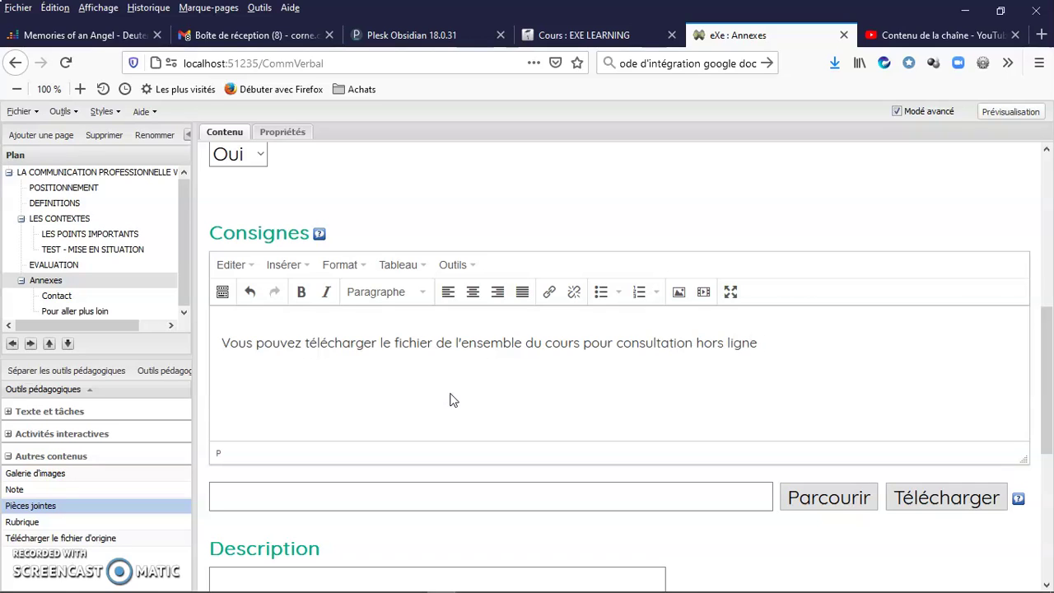
{"action": "type", "text": " ou impression."}
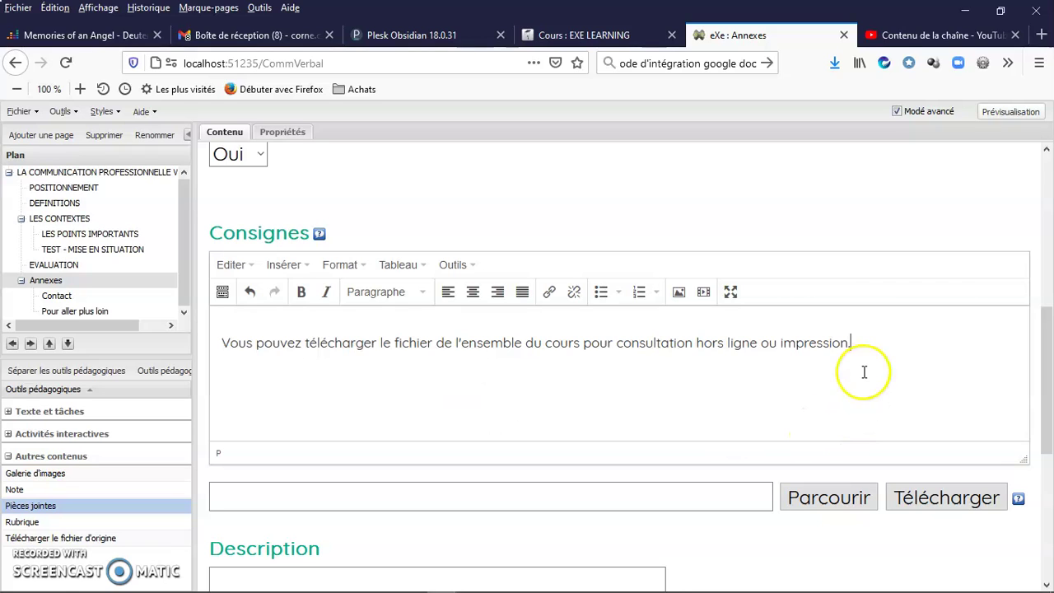
{"action": "left_click", "coordinate": [863, 345]}
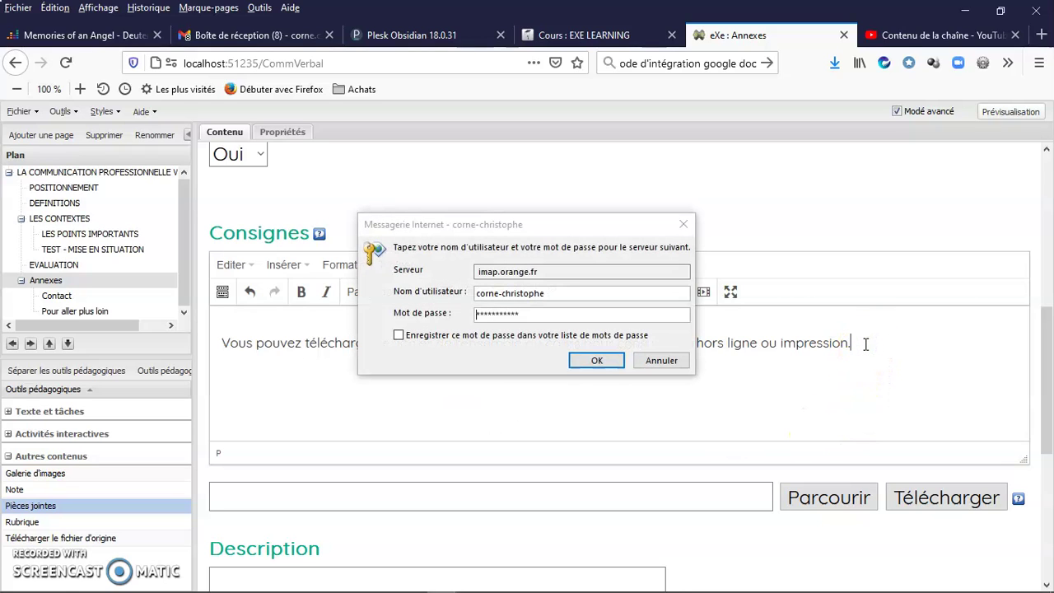
- Dismiss the mail password prompt and validate the Version imprimable block to save it
{"action": "left_click", "coordinate": [671, 363]}
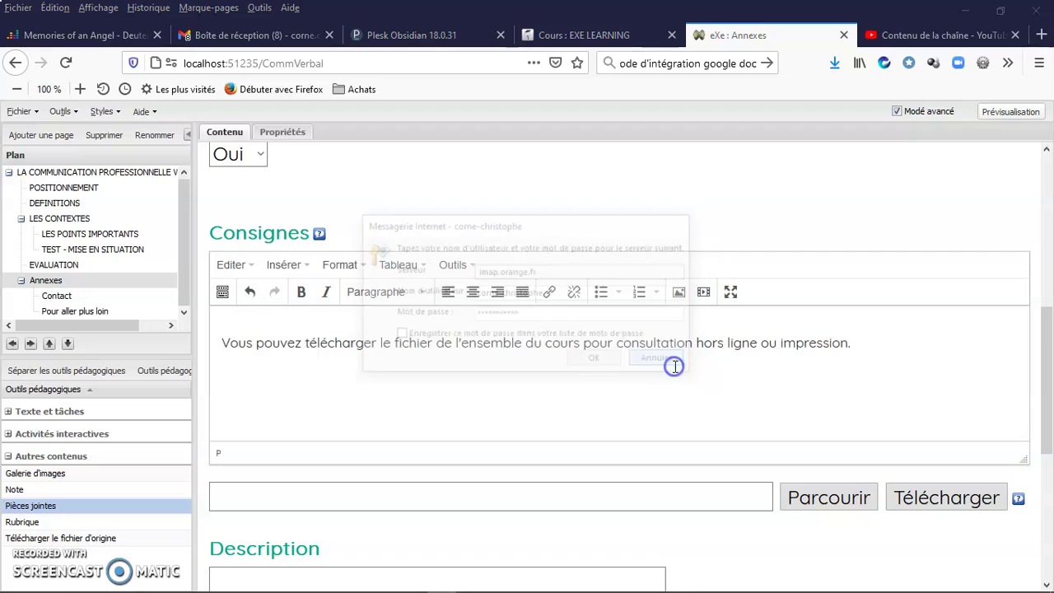
{"action": "left_click", "coordinate": [865, 347]}
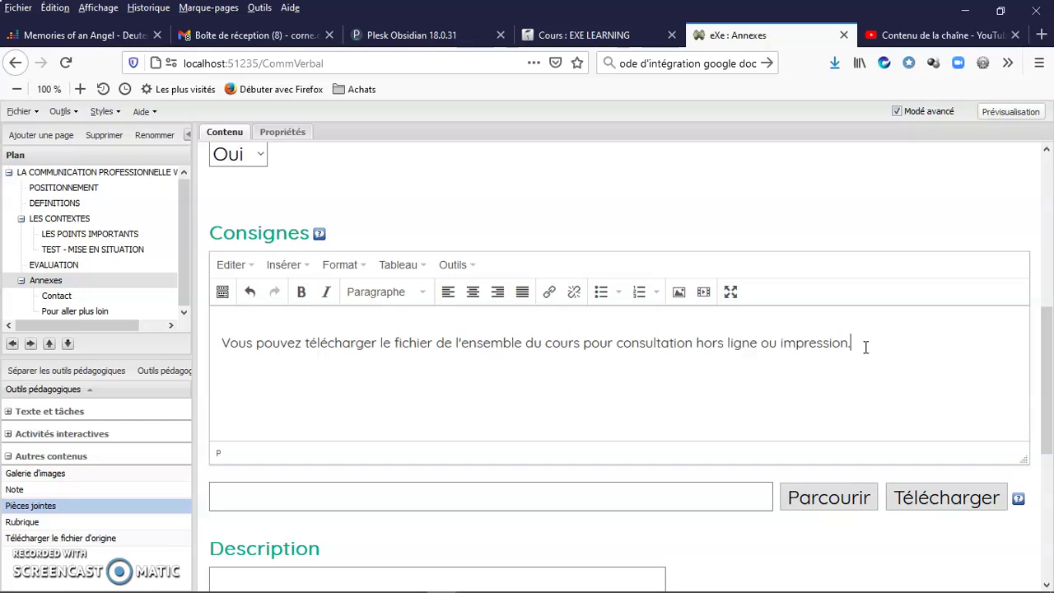
{"action": "scroll", "coordinate": [762, 354], "scroll_direction": "down", "scroll_amount": 2}
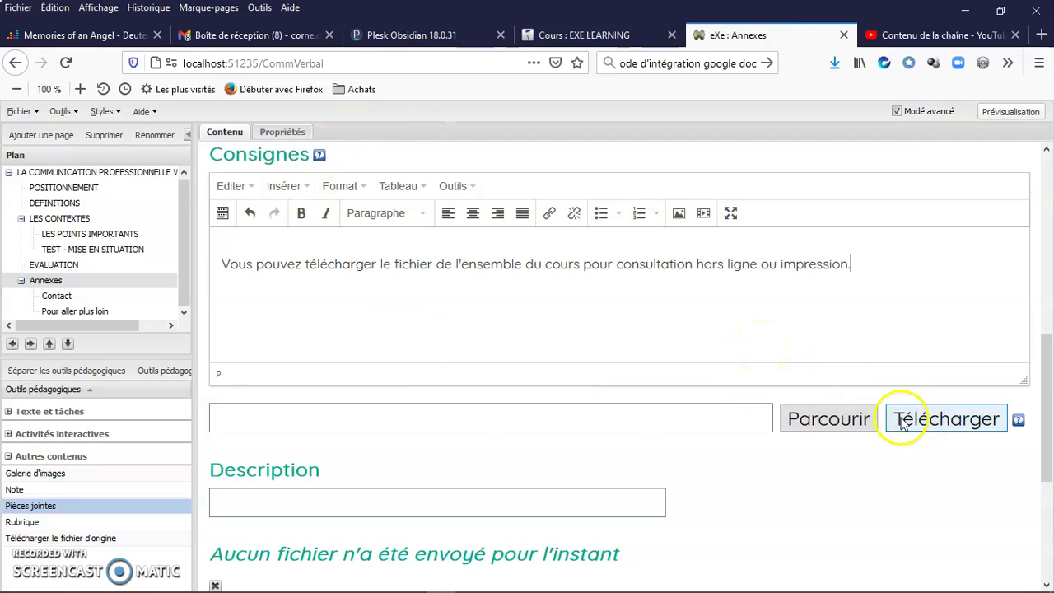
{"action": "scroll", "coordinate": [287, 376], "scroll_direction": "down", "scroll_amount": 1}
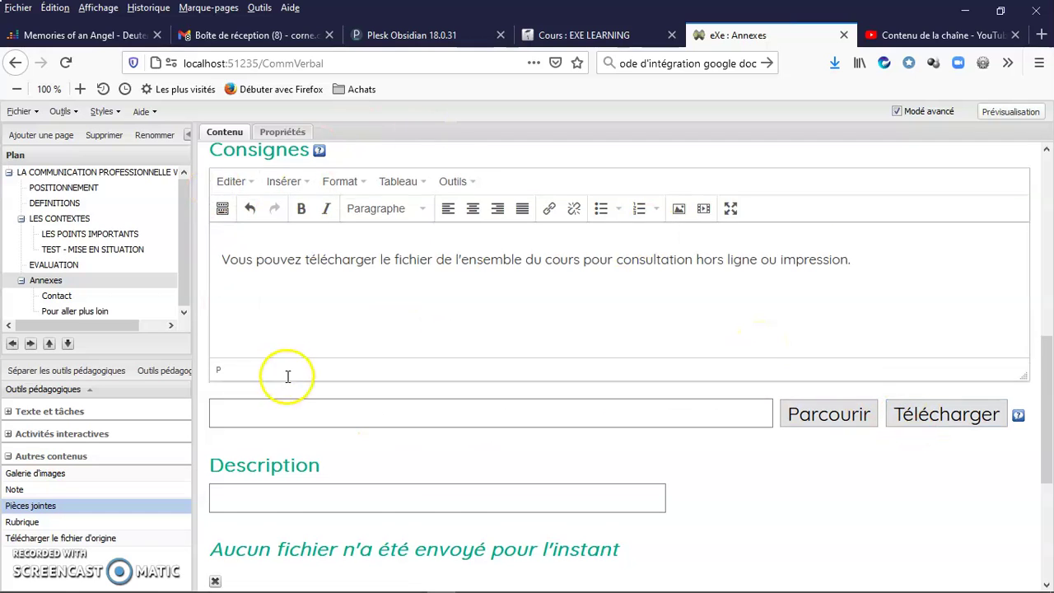
{"action": "scroll", "coordinate": [288, 376], "scroll_direction": "down", "scroll_amount": 4}
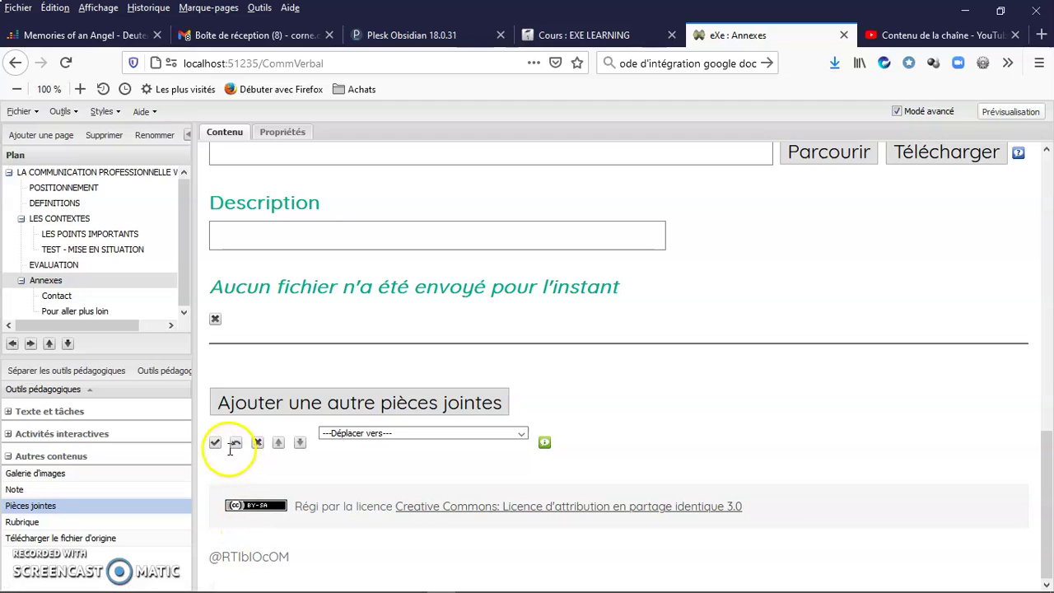
{"action": "left_click", "coordinate": [215, 442]}
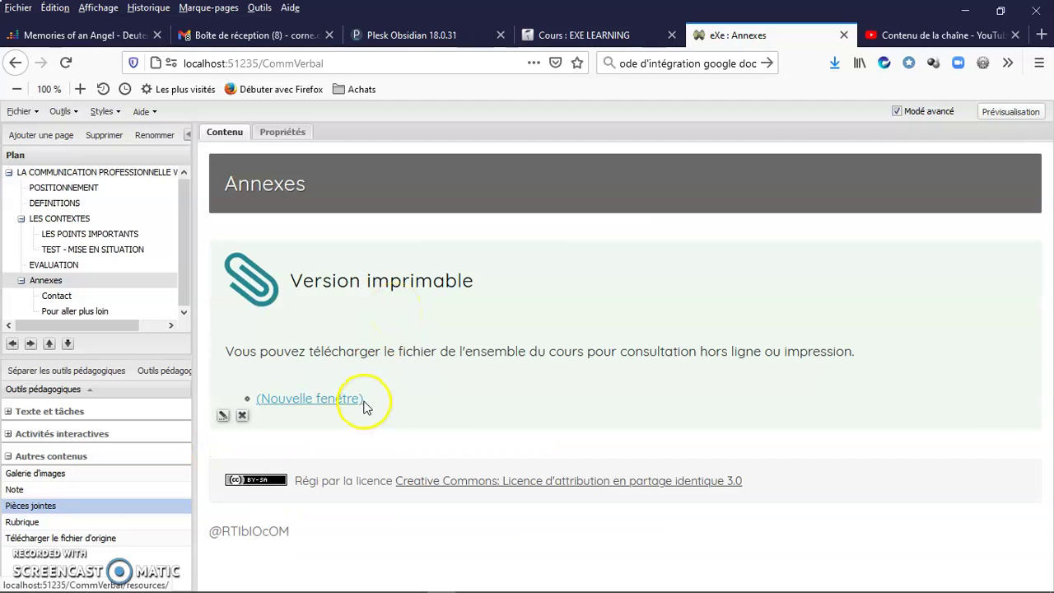
- Reopen the Version imprimable block and set 'Montrer la description et le lien' to Non
{"action": "left_click", "coordinate": [224, 419]}
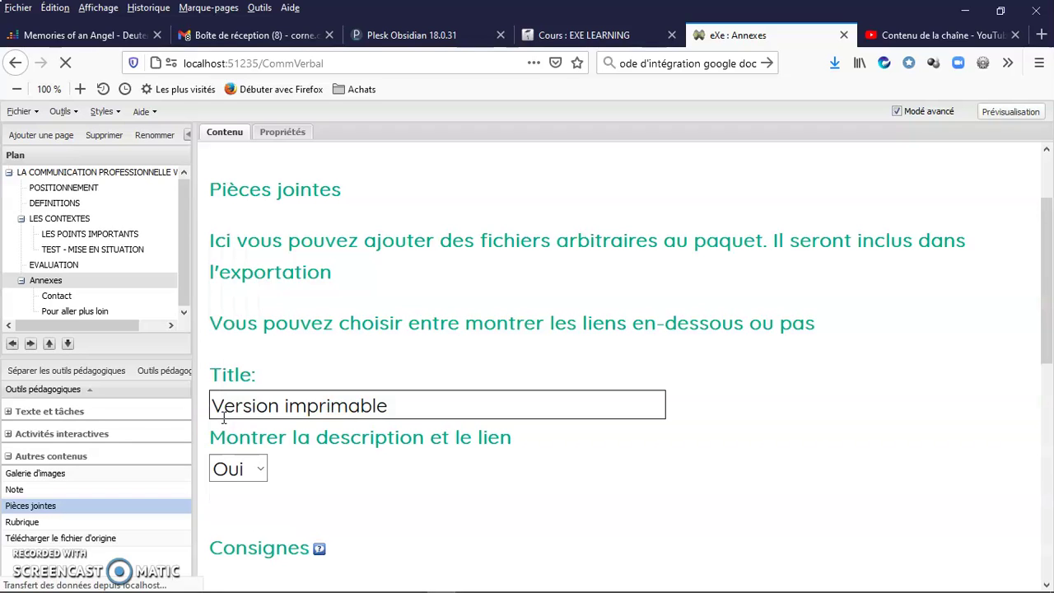
{"action": "left_click", "coordinate": [248, 480]}
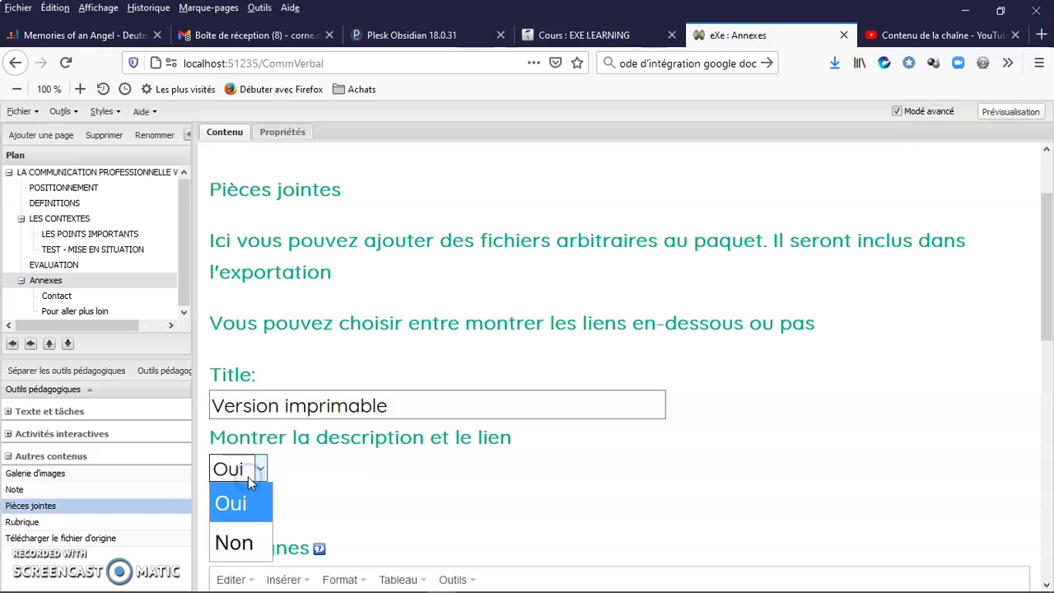
{"action": "left_click", "coordinate": [236, 542]}
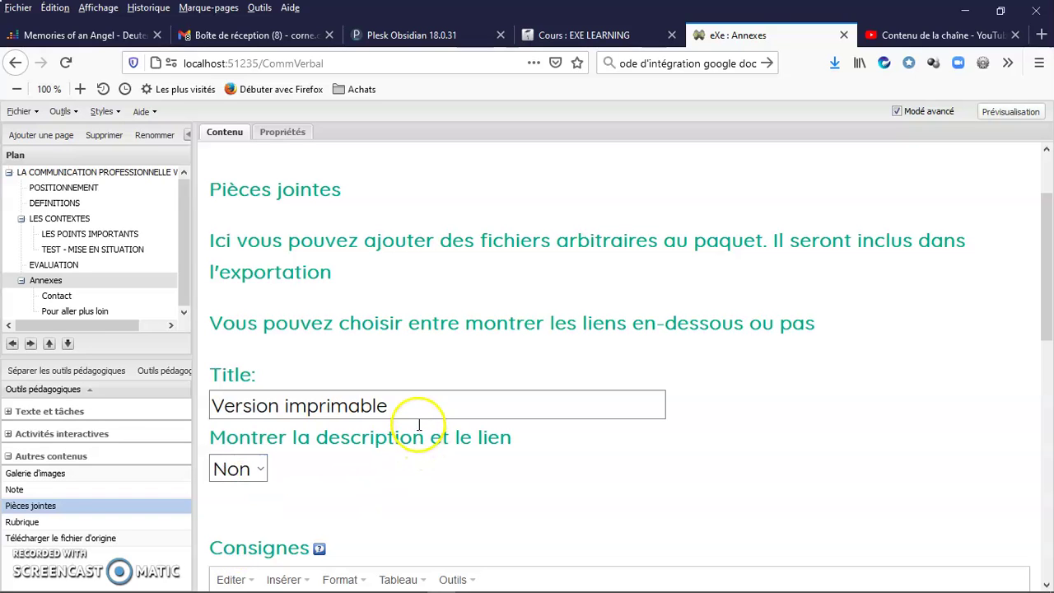
{"action": "scroll", "coordinate": [418, 430], "scroll_direction": "down", "scroll_amount": 2}
{"action": "scroll", "coordinate": [418, 429], "scroll_direction": "up", "scroll_amount": 3}
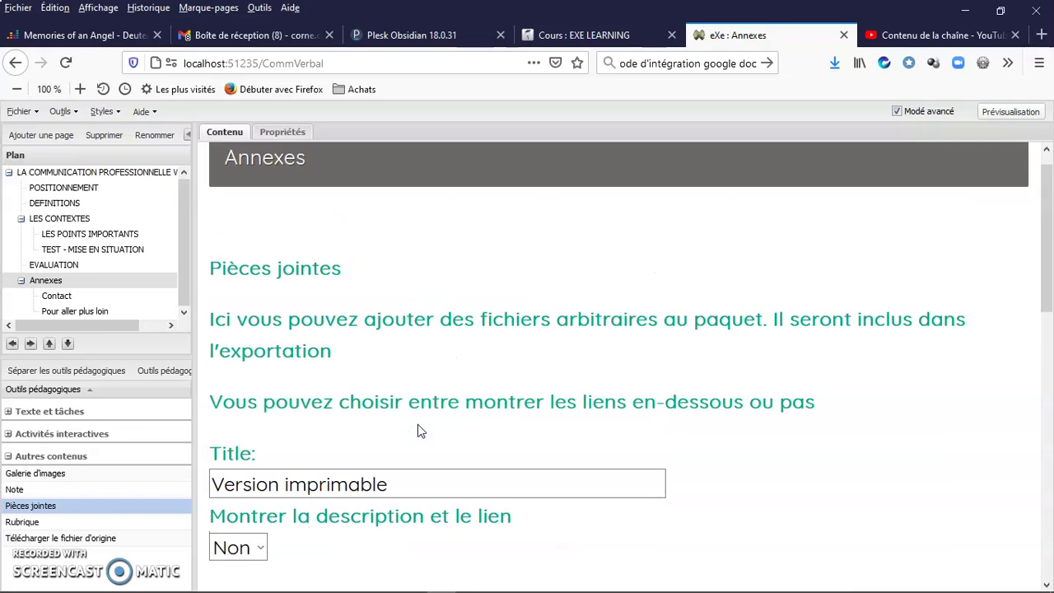
- Start a Fichier de texte export of the course, accepting the current metadata
{"action": "left_click", "coordinate": [29, 111]}
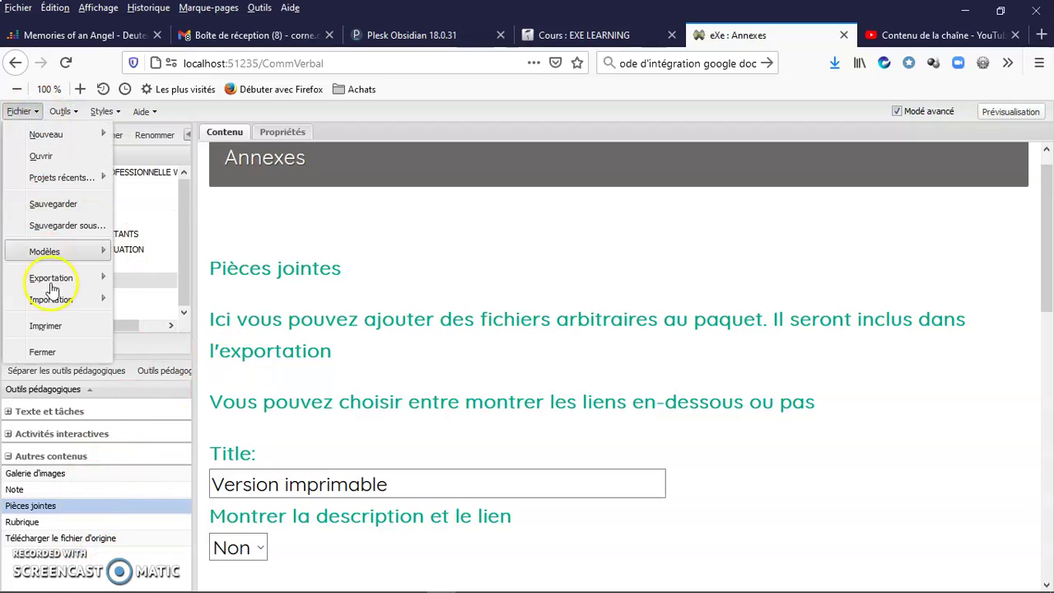
{"action": "mouse_move", "coordinate": [55, 285]}
{"action": "left_click", "coordinate": [171, 325]}
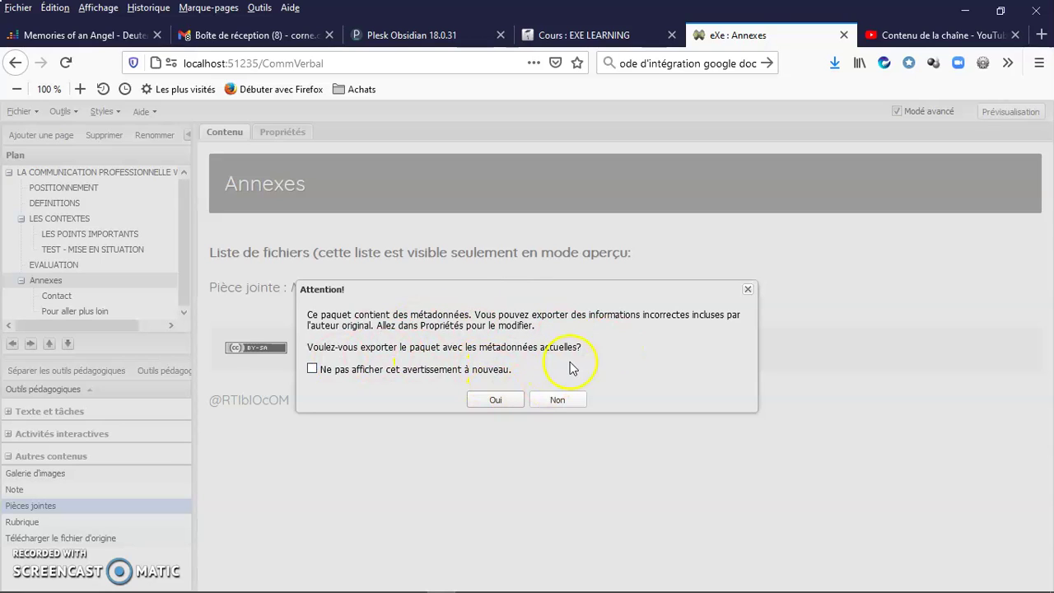
{"action": "left_click", "coordinate": [497, 400]}
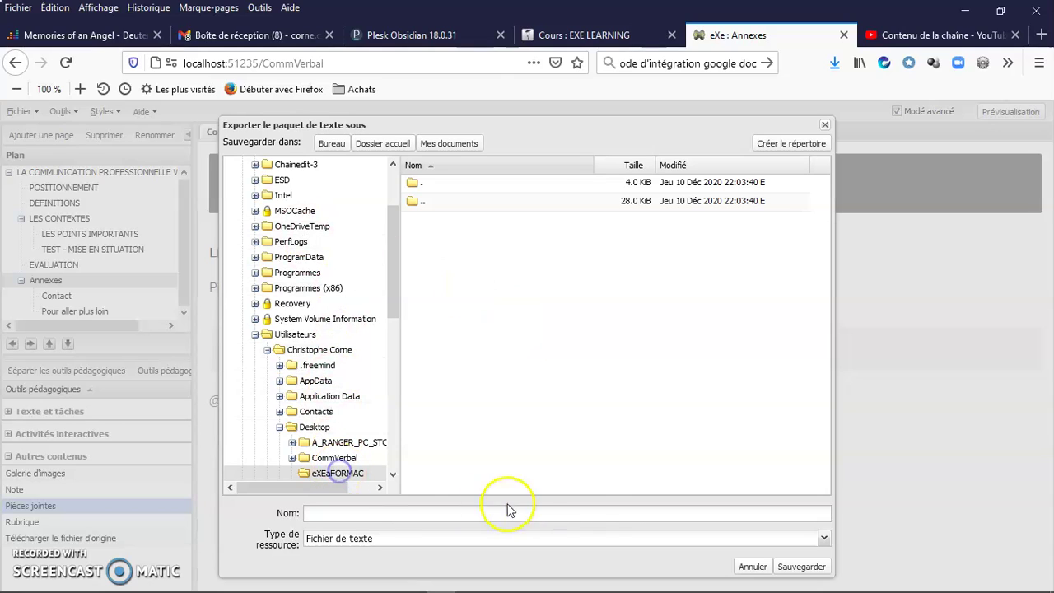
- Save the export as Support_imprimable in eXEaFORMAC, then minimize Firefox and Excel
{"action": "left_click", "coordinate": [379, 513]}
{"action": "type", "text": "Support_imprimable"}
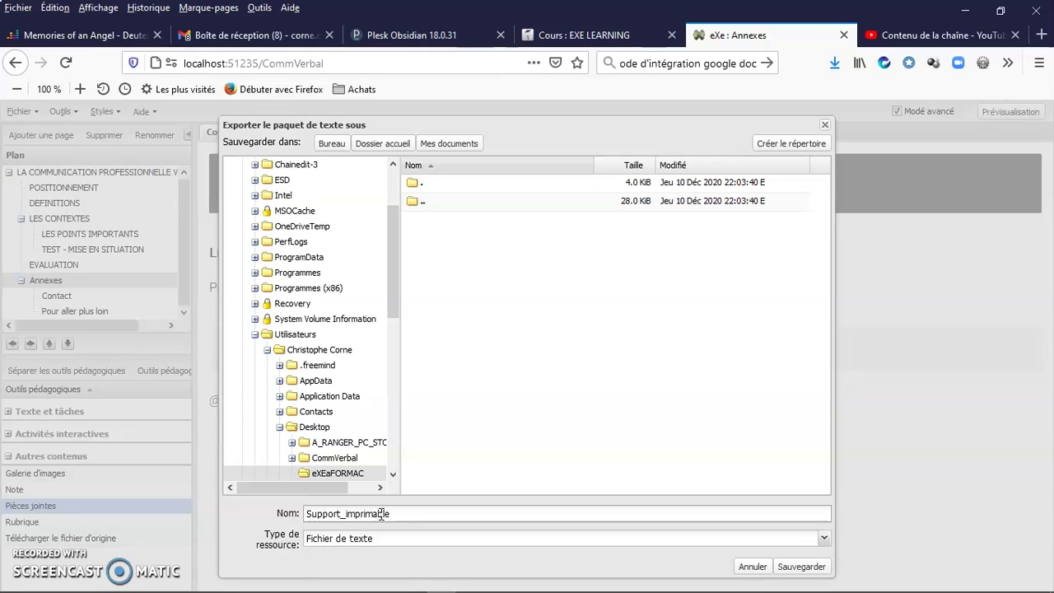
{"action": "left_click", "coordinate": [751, 567]}
{"action": "left_click", "coordinate": [798, 566]}
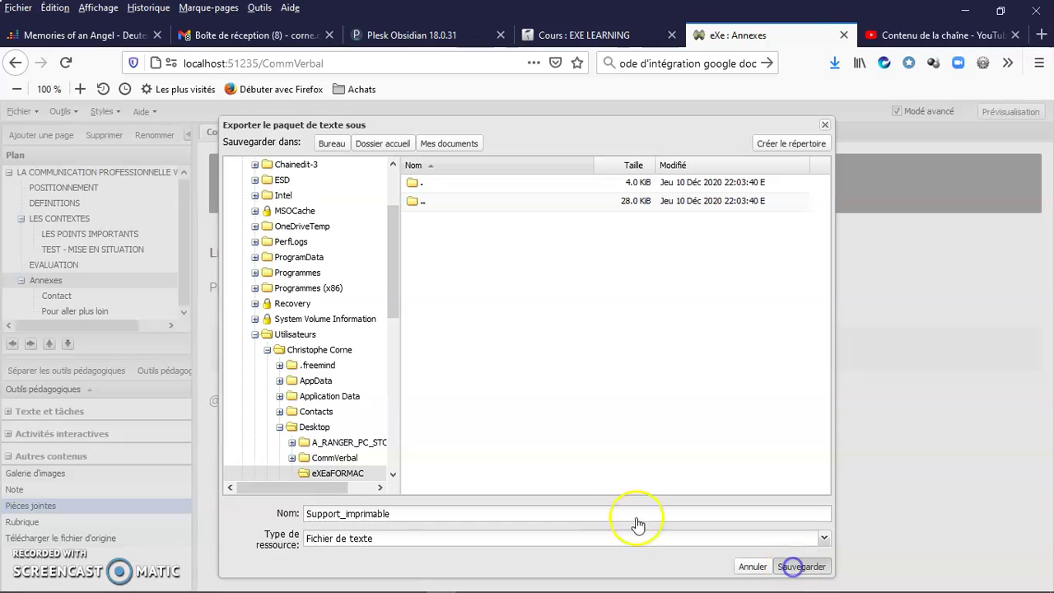
{"action": "left_click", "coordinate": [517, 377]}
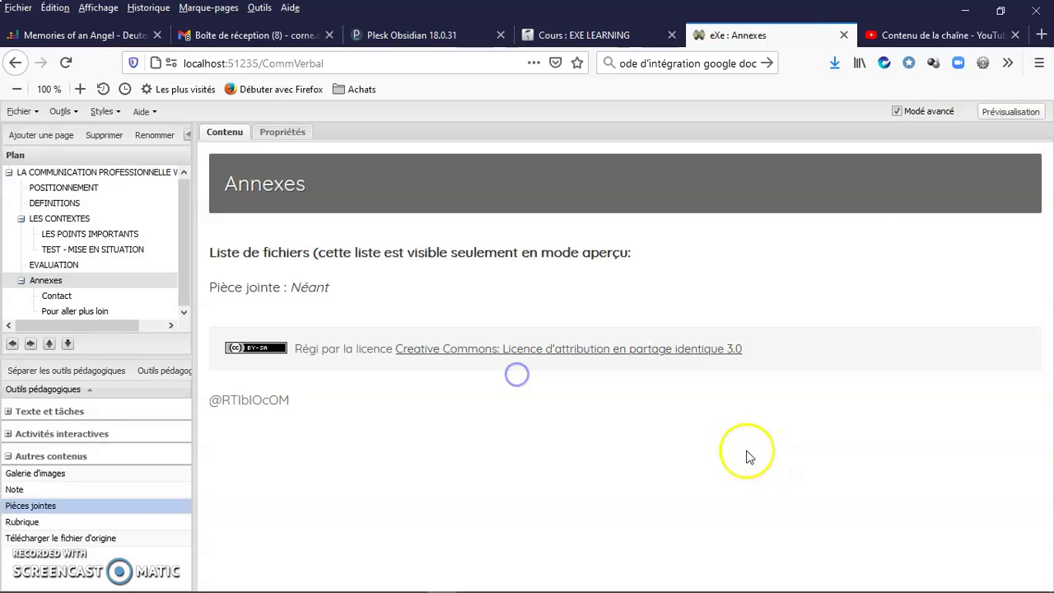
{"action": "left_click", "coordinate": [960, 12]}
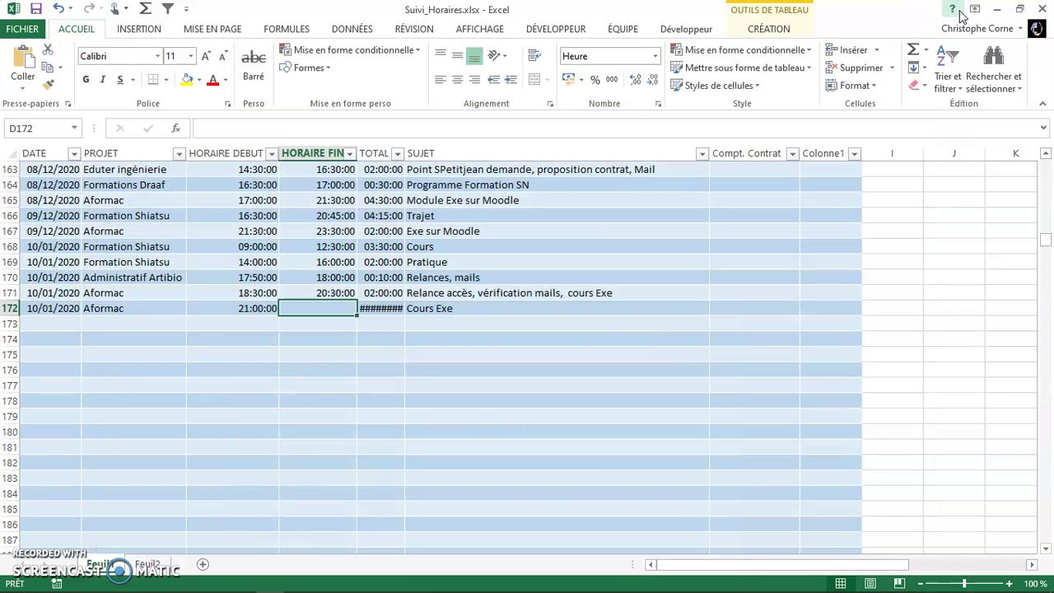
{"action": "left_click", "coordinate": [996, 10]}
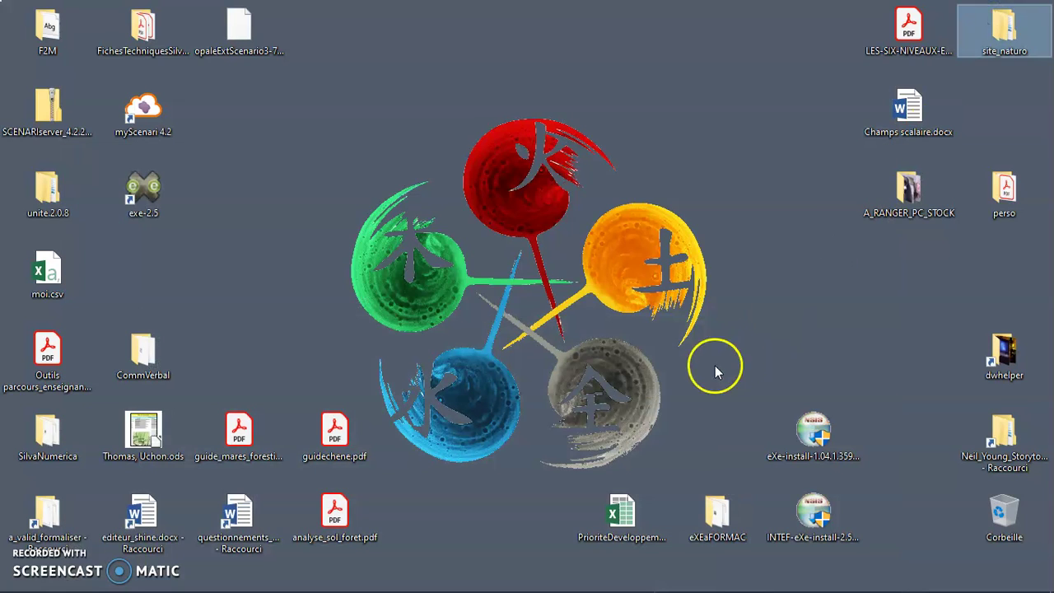
- Open Support_imprimable.txt from the eXEaFORMAC folder with Word
{"action": "double_click", "coordinate": [716, 515]}
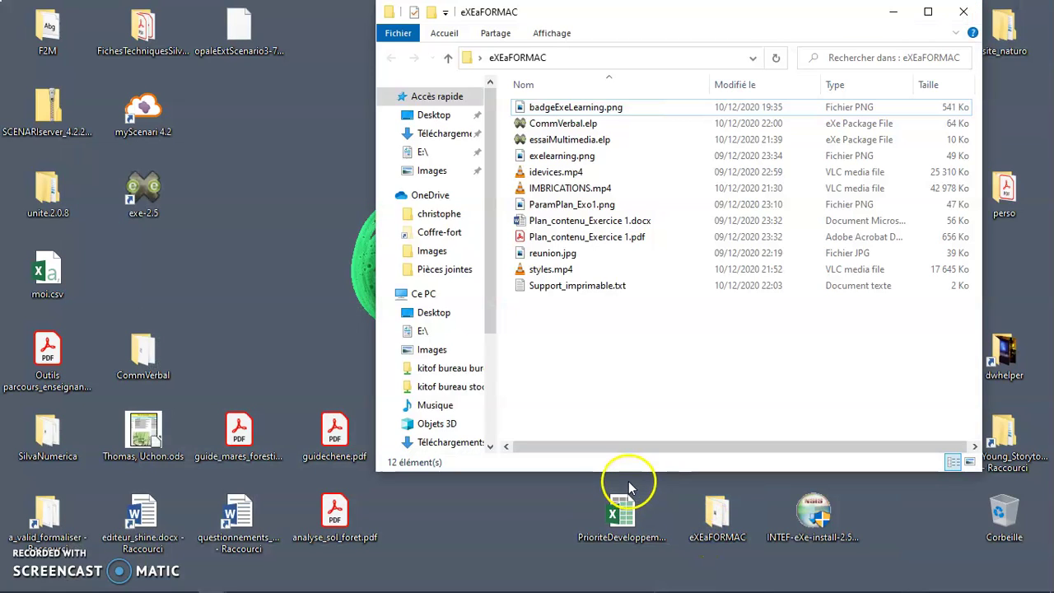
{"action": "left_click", "coordinate": [590, 285]}
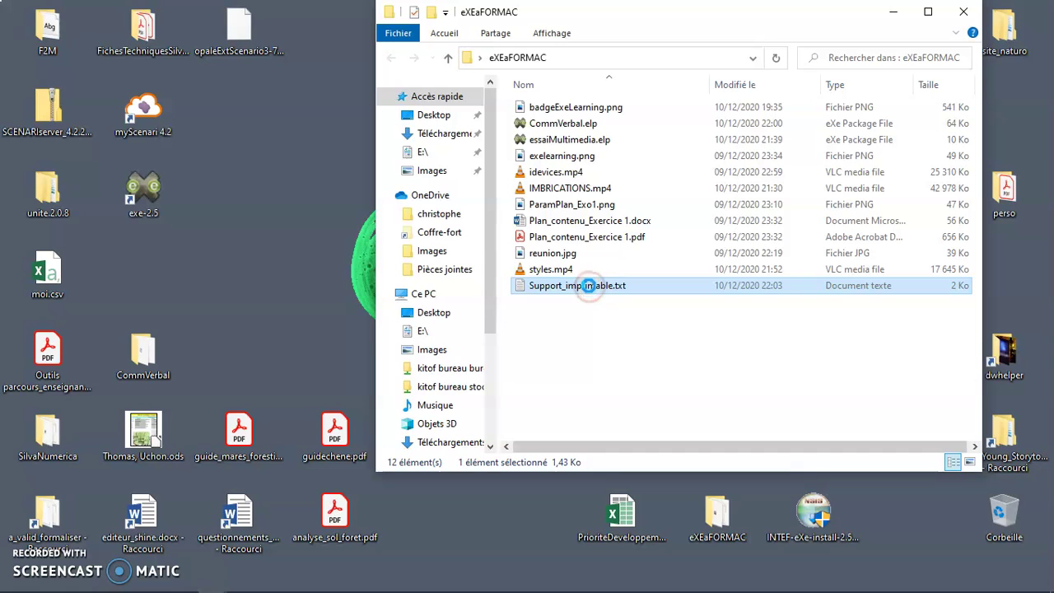
{"action": "right_click", "coordinate": [590, 288]}
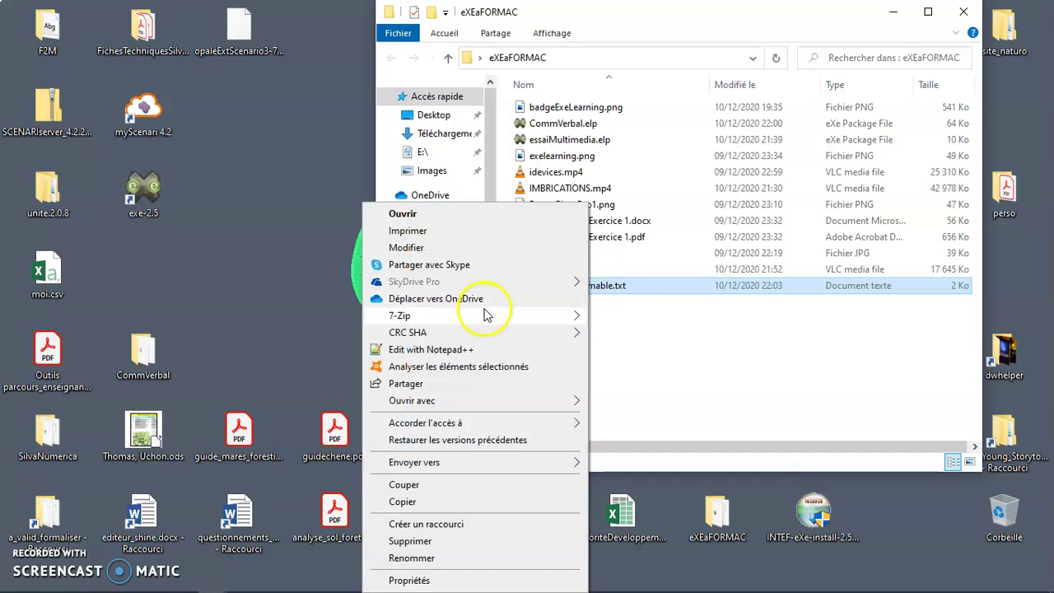
{"action": "mouse_move", "coordinate": [466, 399]}
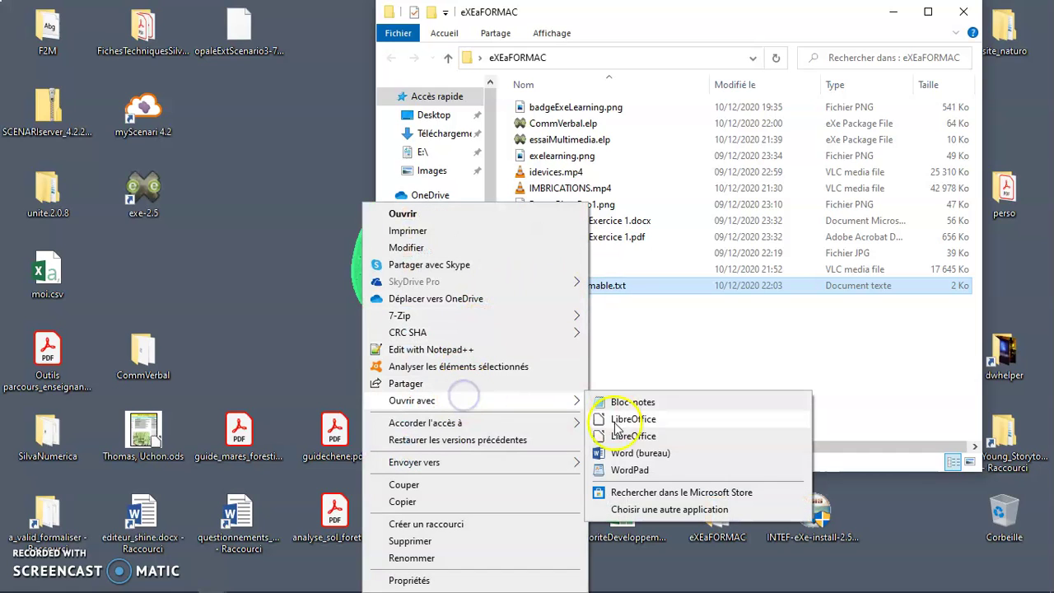
{"action": "left_click", "coordinate": [626, 453]}
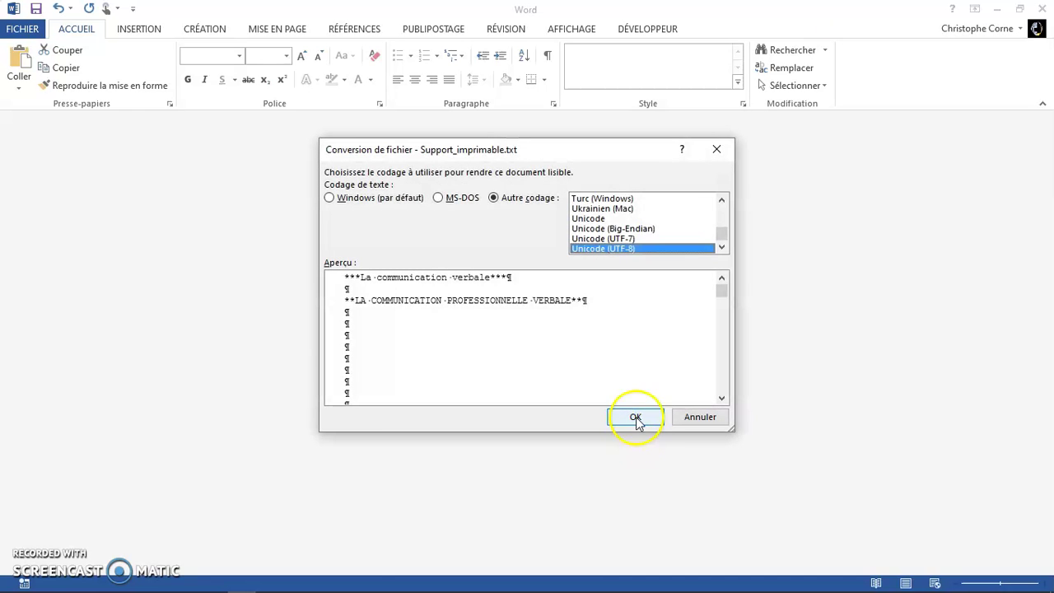
- Accept UTF-8 encoding and look over the imported course text in Word
{"action": "left_click", "coordinate": [636, 417]}
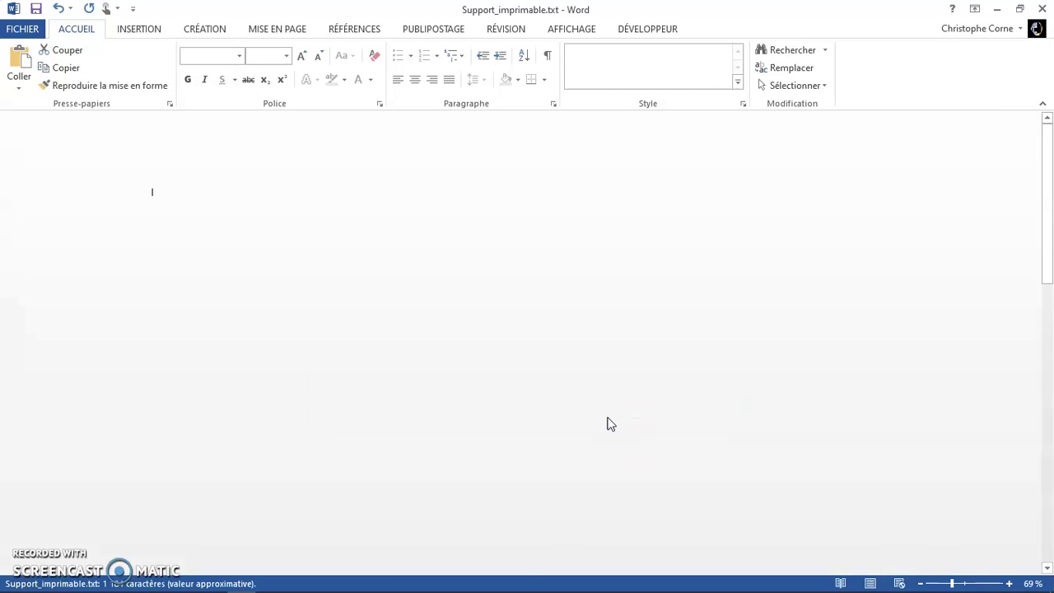
{"action": "scroll", "coordinate": [608, 417], "scroll_direction": "down", "scroll_amount": 5}
{"action": "scroll", "coordinate": [609, 418], "scroll_direction": "down", "scroll_amount": 8}
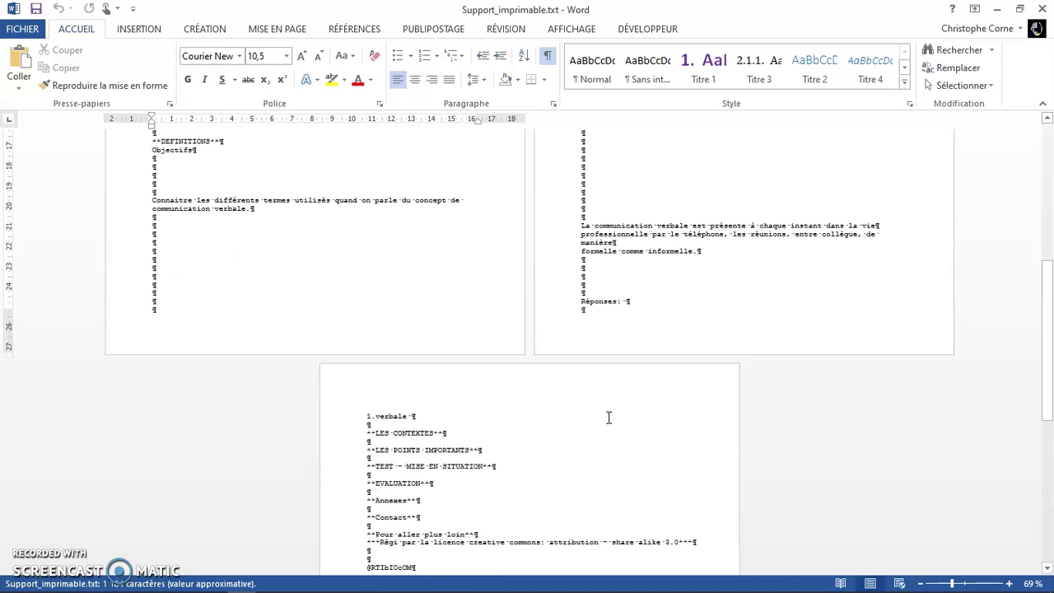
{"action": "scroll", "coordinate": [609, 418], "scroll_direction": "up", "scroll_amount": 4}
{"action": "scroll", "coordinate": [609, 418], "scroll_direction": "up", "scroll_amount": 8}
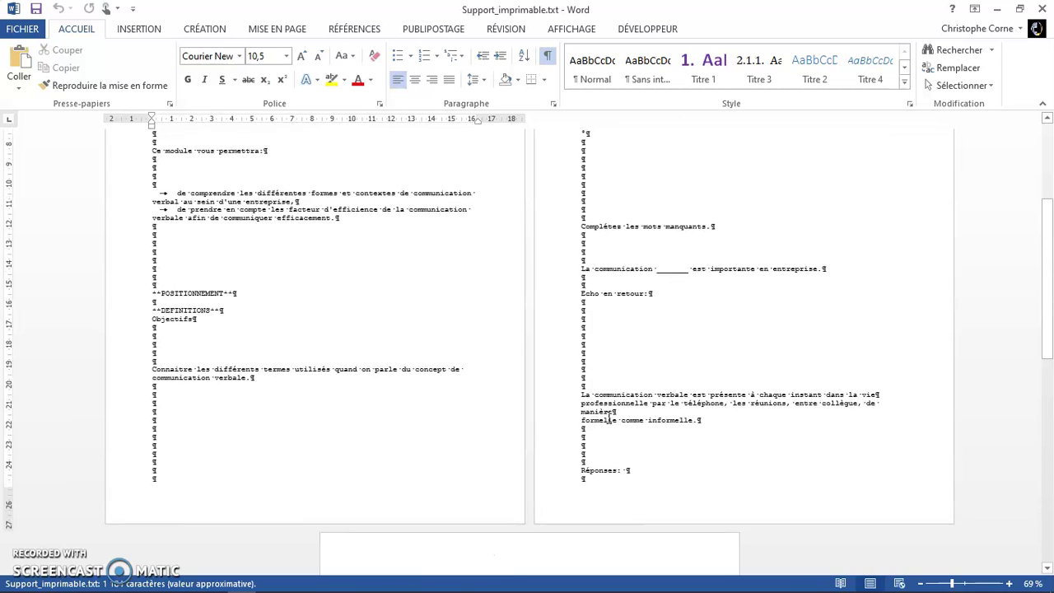
- Publish the document as Support_imprimable.pdf, then close the PDF viewer and Word
{"action": "left_click", "coordinate": [23, 29]}
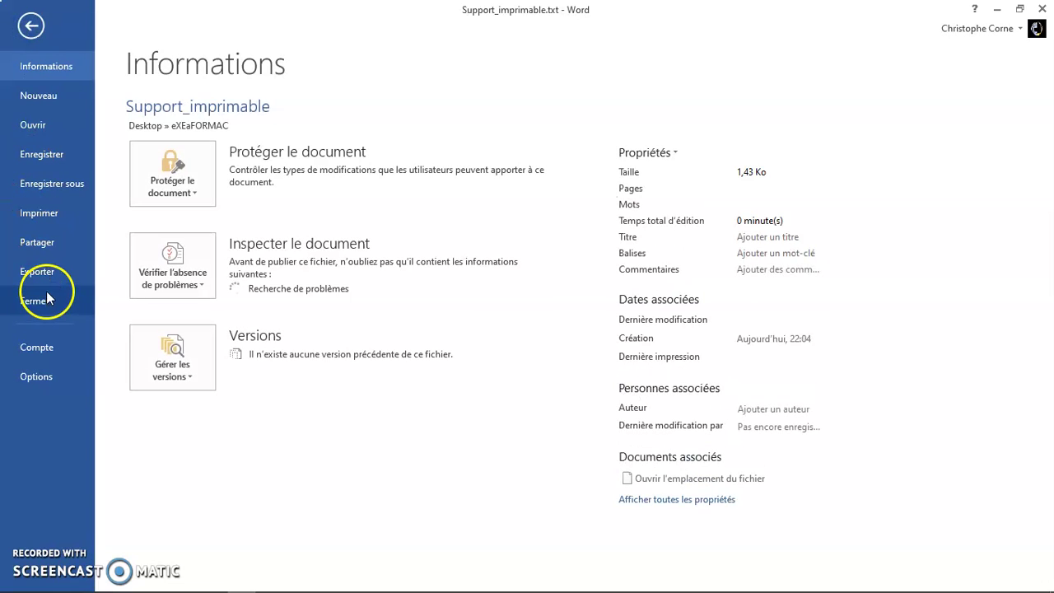
{"action": "left_click", "coordinate": [41, 272]}
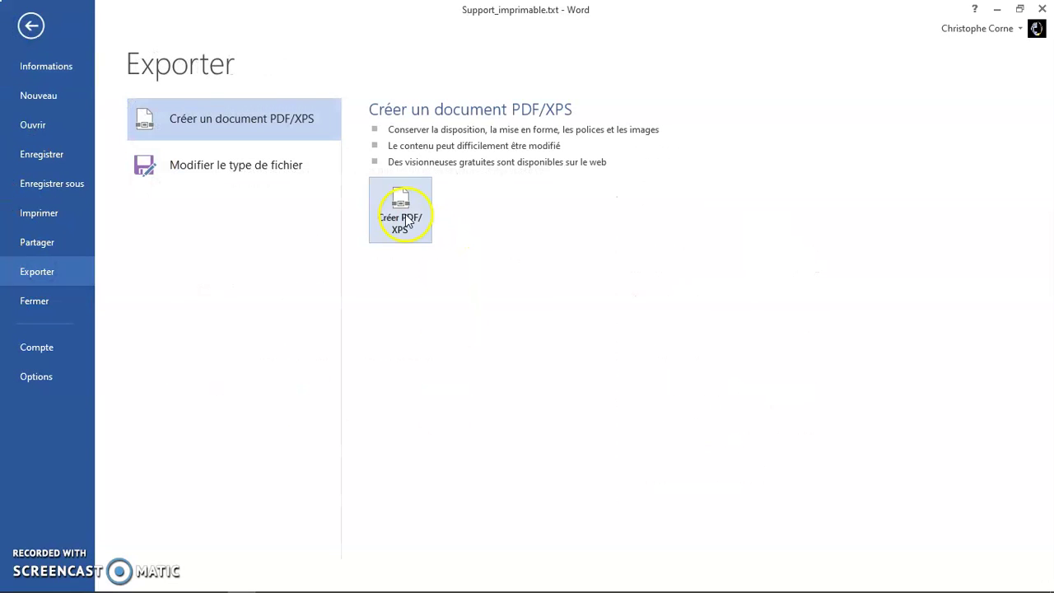
{"action": "left_click", "coordinate": [401, 210]}
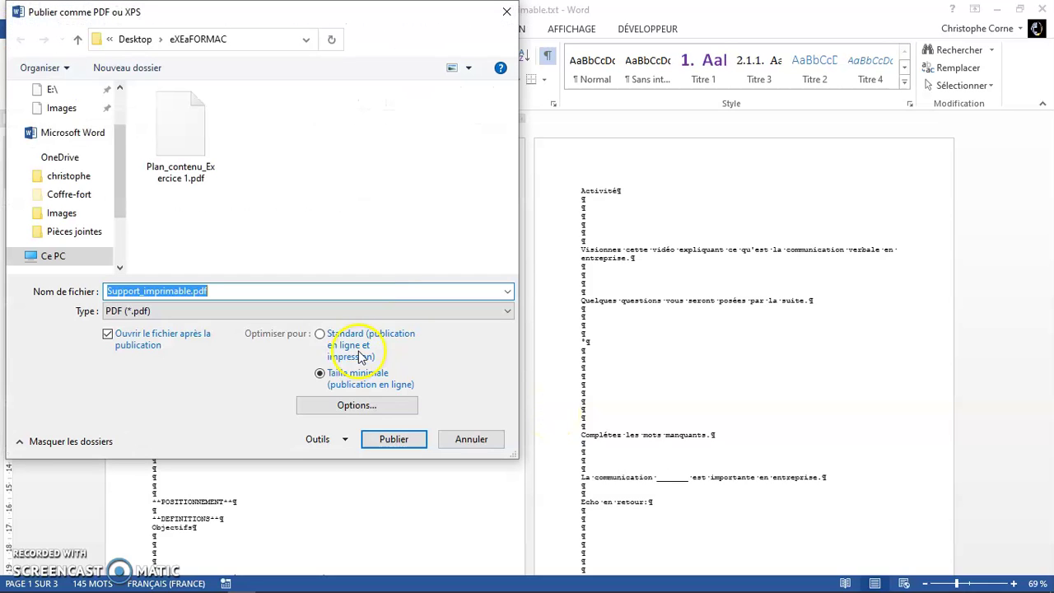
{"action": "left_click", "coordinate": [393, 440]}
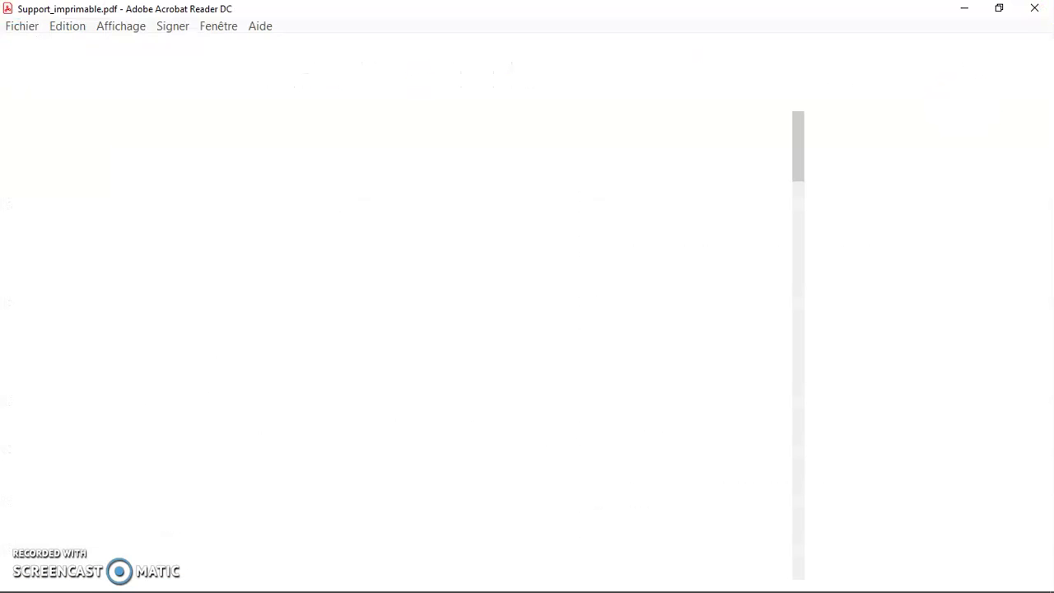
{"action": "left_click", "coordinate": [1039, 8]}
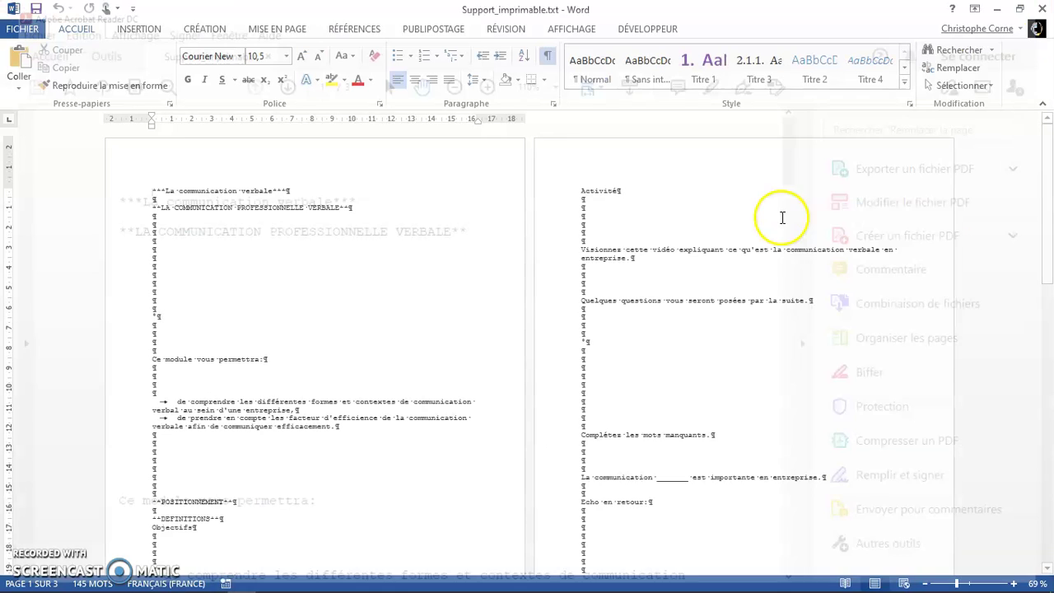
{"action": "left_click", "coordinate": [1039, 8]}
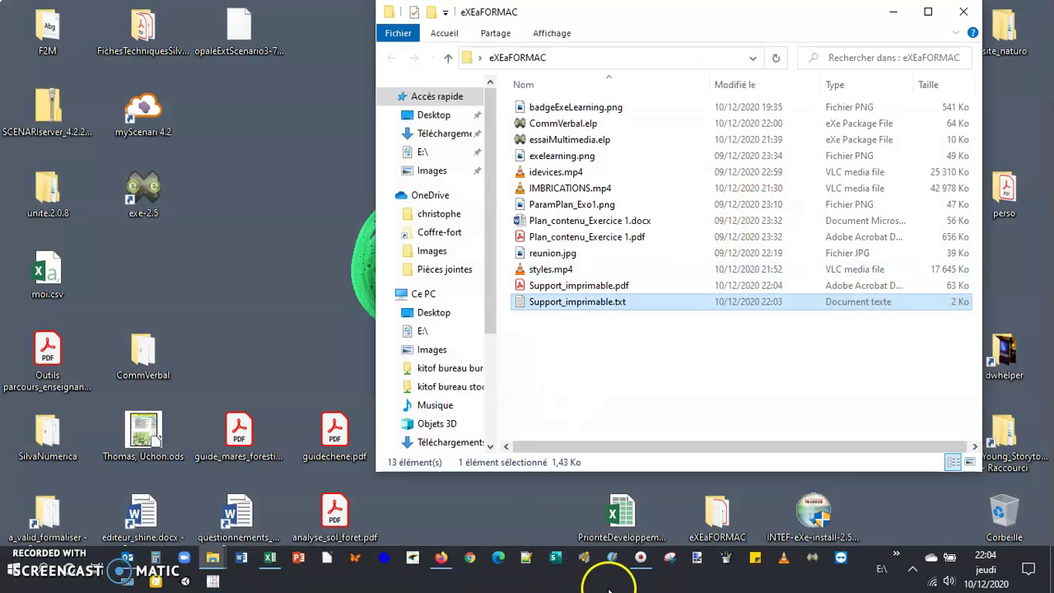
- Back in eXeLearning, browse the Annexes subpages and add a child page under Pour aller plus loin
{"action": "left_click", "coordinate": [469, 561]}
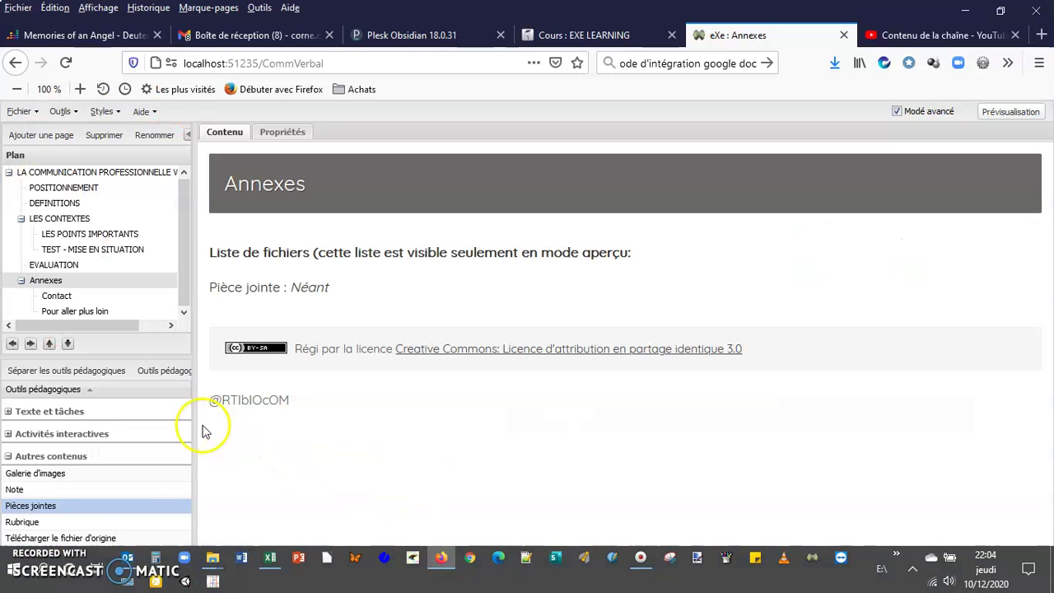
{"action": "left_click_drag", "start_coordinate": [185, 269], "coordinate": [181, 307]}
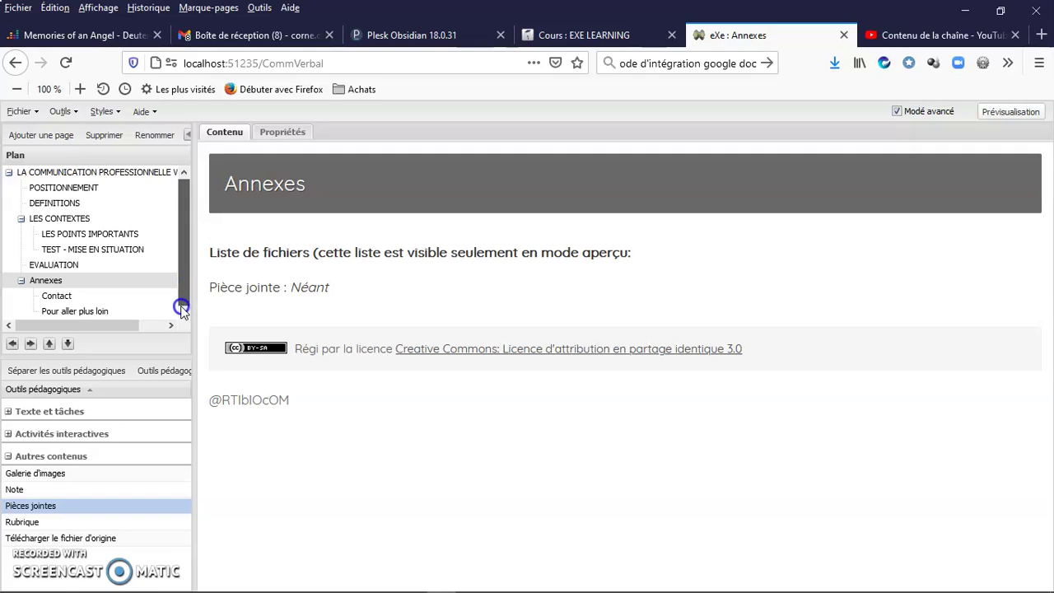
{"action": "left_click", "coordinate": [52, 295]}
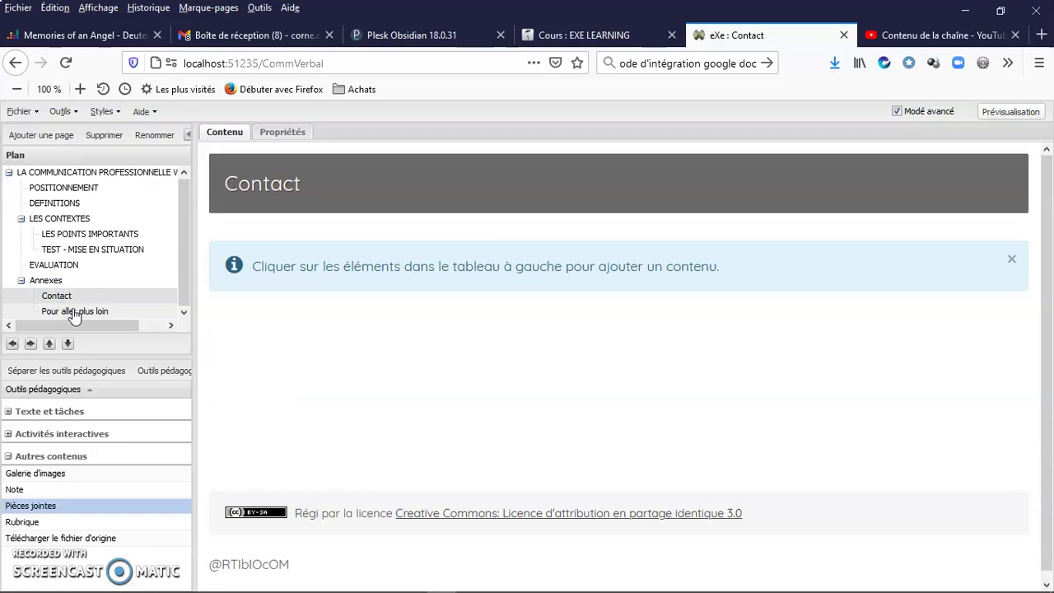
{"action": "left_click", "coordinate": [74, 313]}
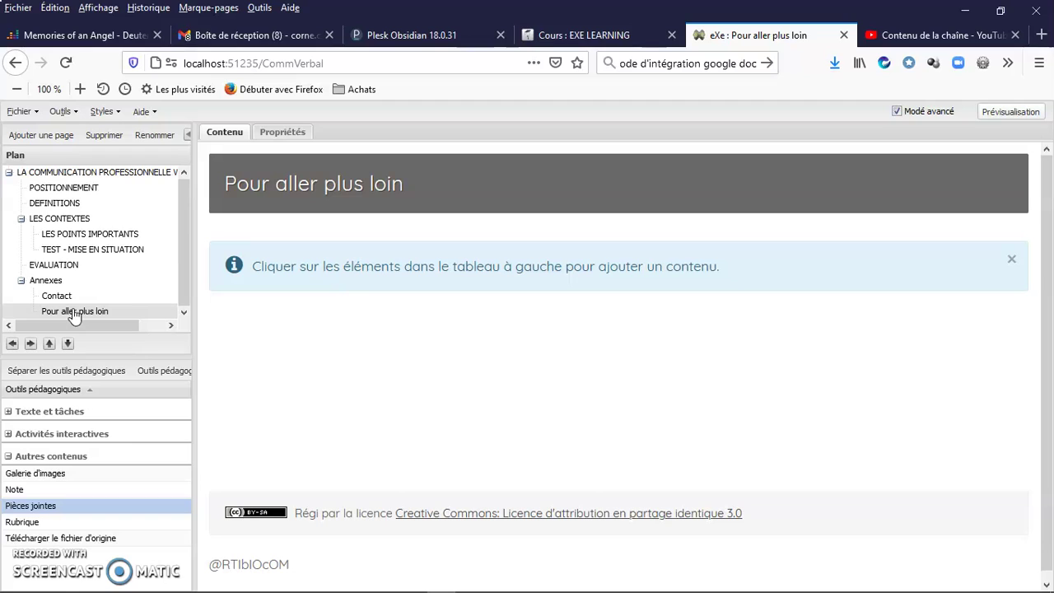
{"action": "left_click", "coordinate": [51, 293]}
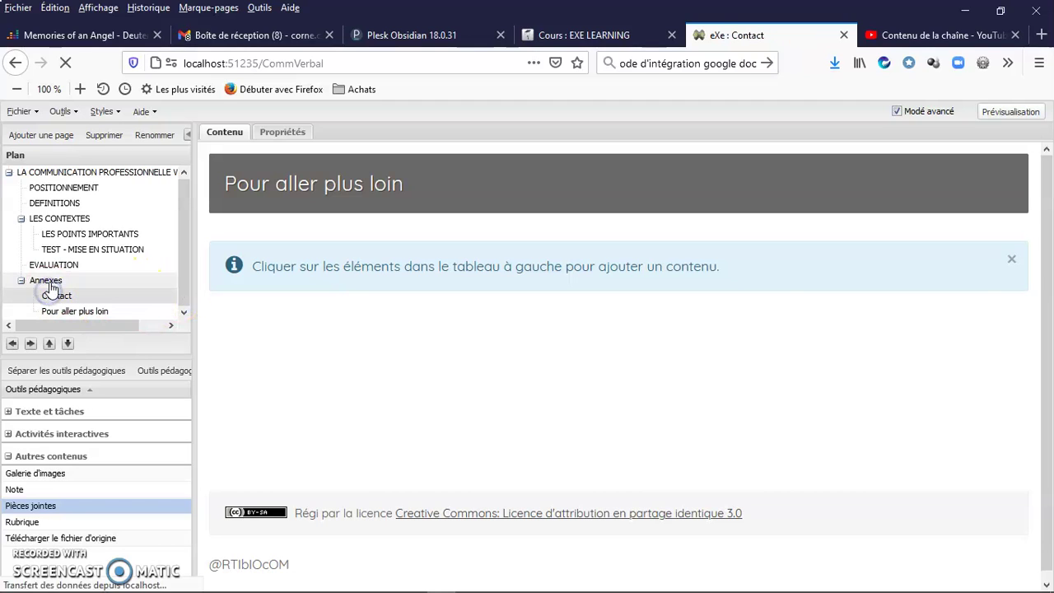
{"action": "left_click", "coordinate": [49, 282]}
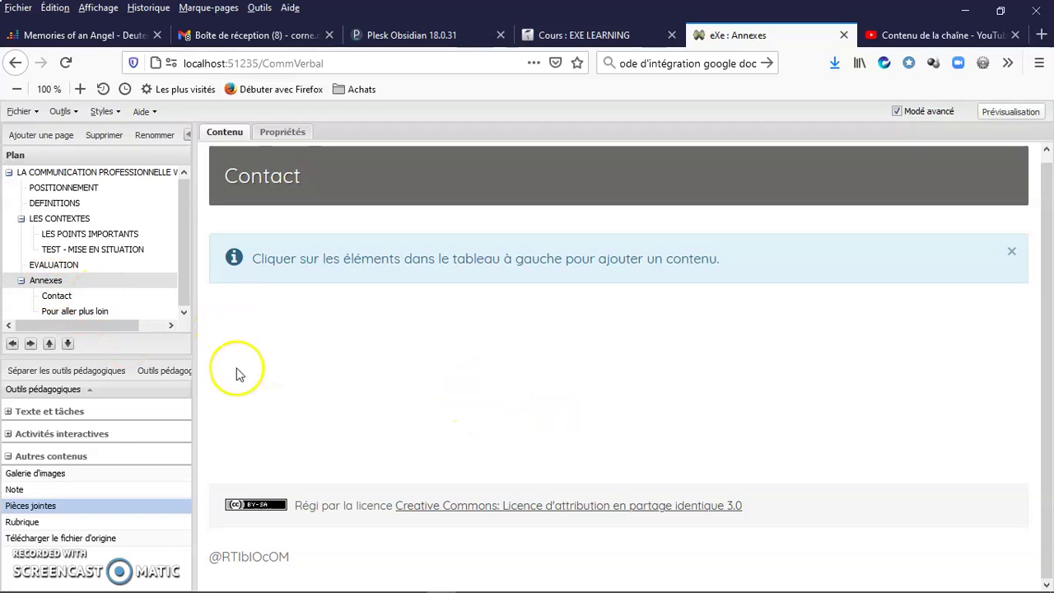
{"action": "left_click", "coordinate": [72, 313]}
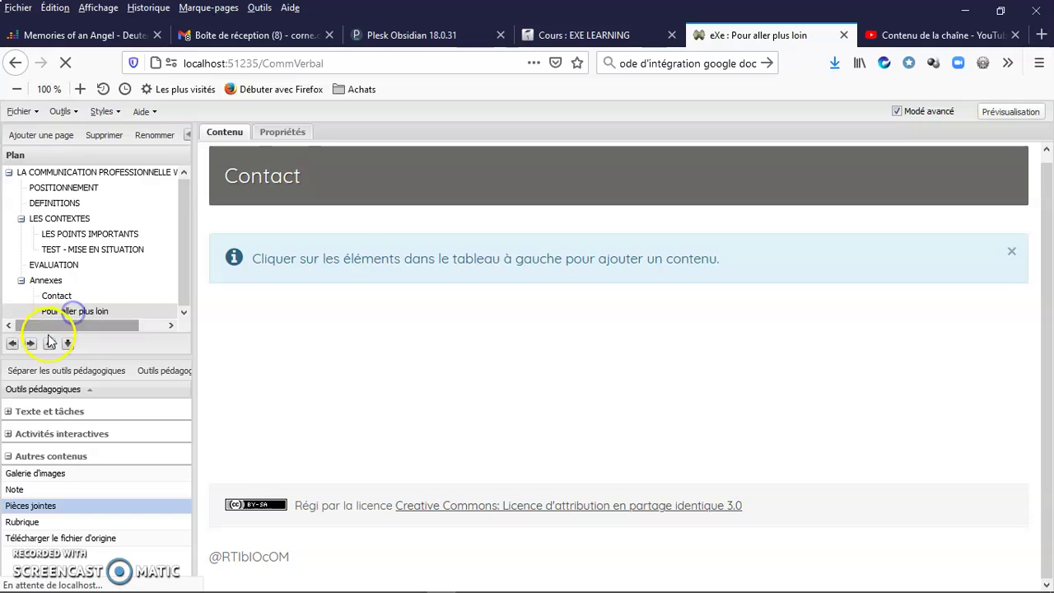
{"action": "left_click", "coordinate": [41, 135]}
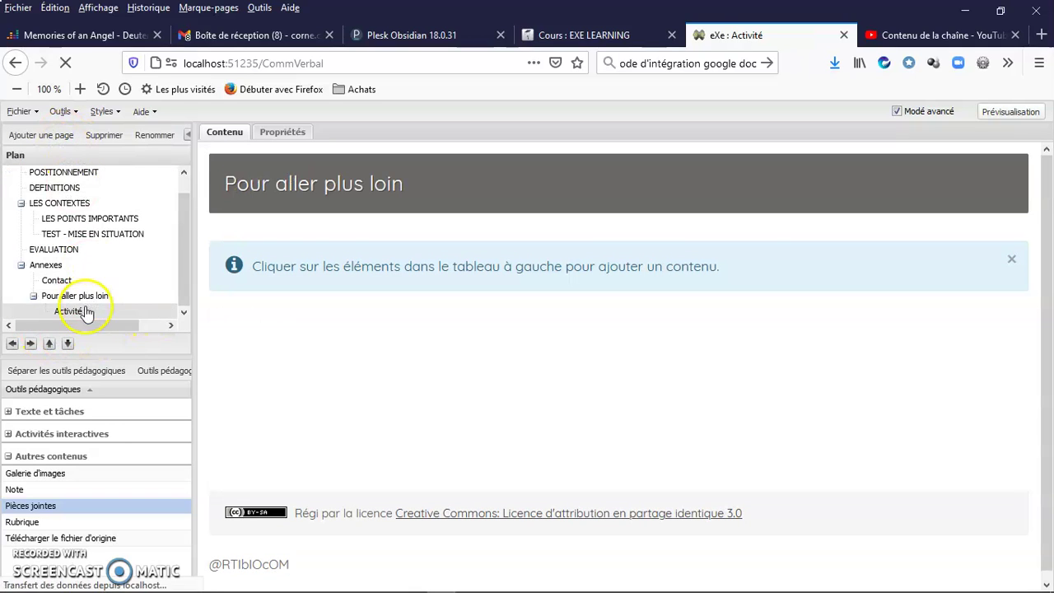
- Promote the new Activité page one level and rename it 'Version imprimable'
{"action": "left_click", "coordinate": [69, 310]}
{"action": "left_click", "coordinate": [12, 344]}
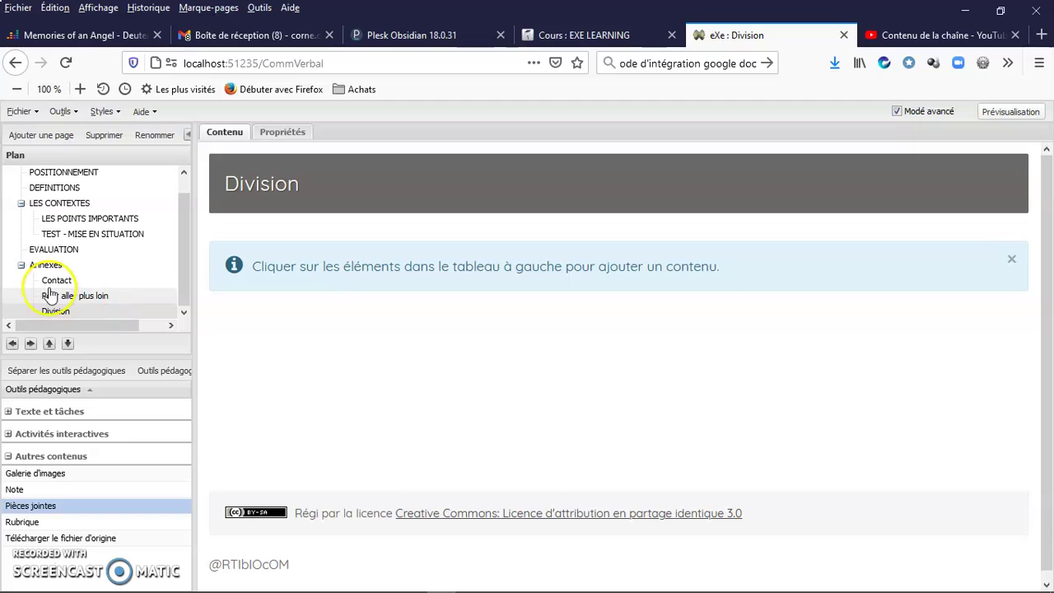
{"action": "double_click", "coordinate": [58, 311]}
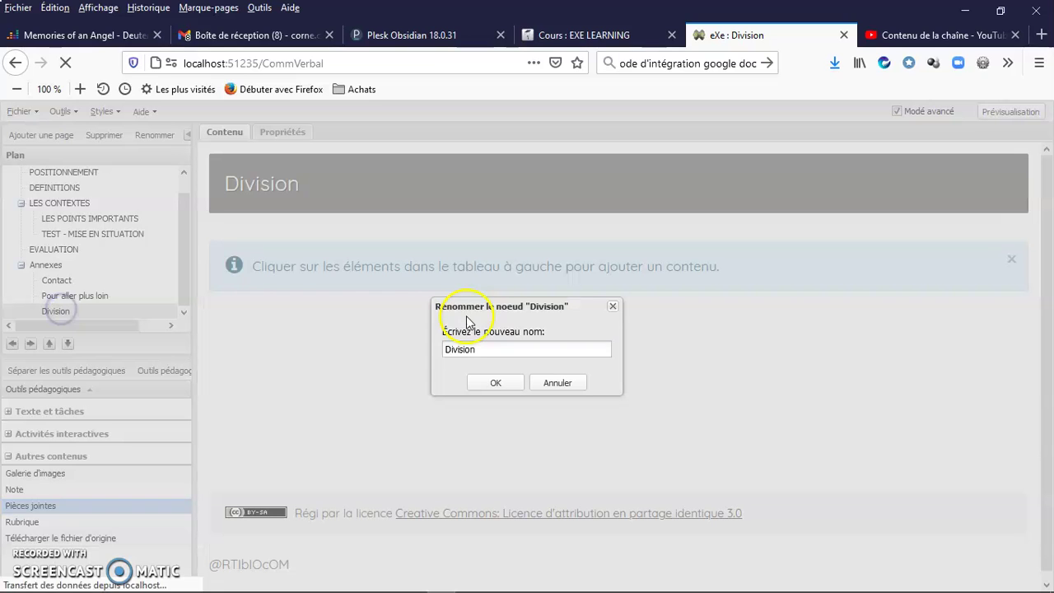
{"action": "type", "text": "Version"}
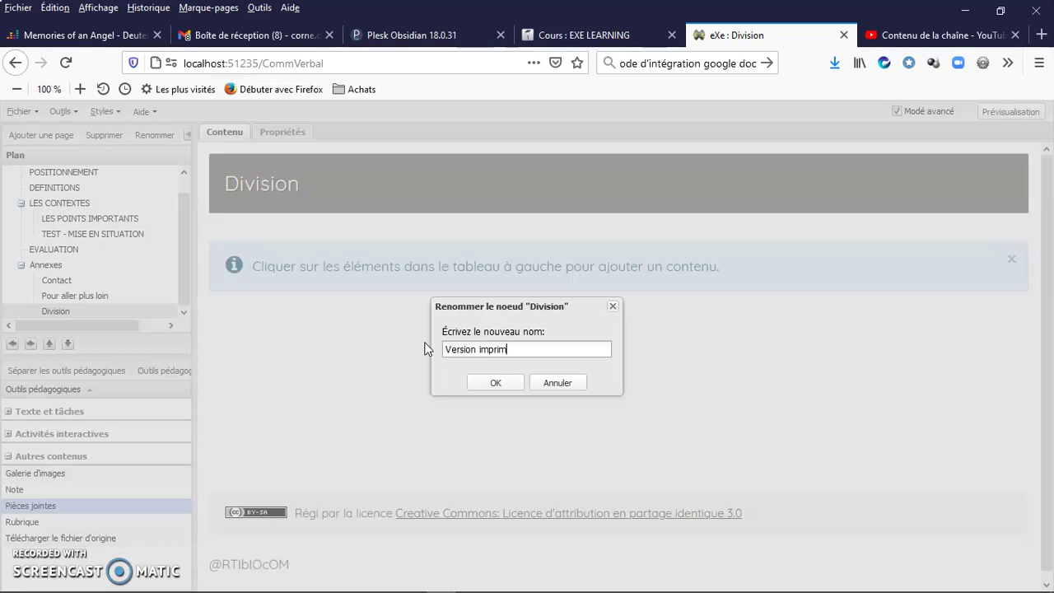
{"action": "left_click", "coordinate": [489, 383]}
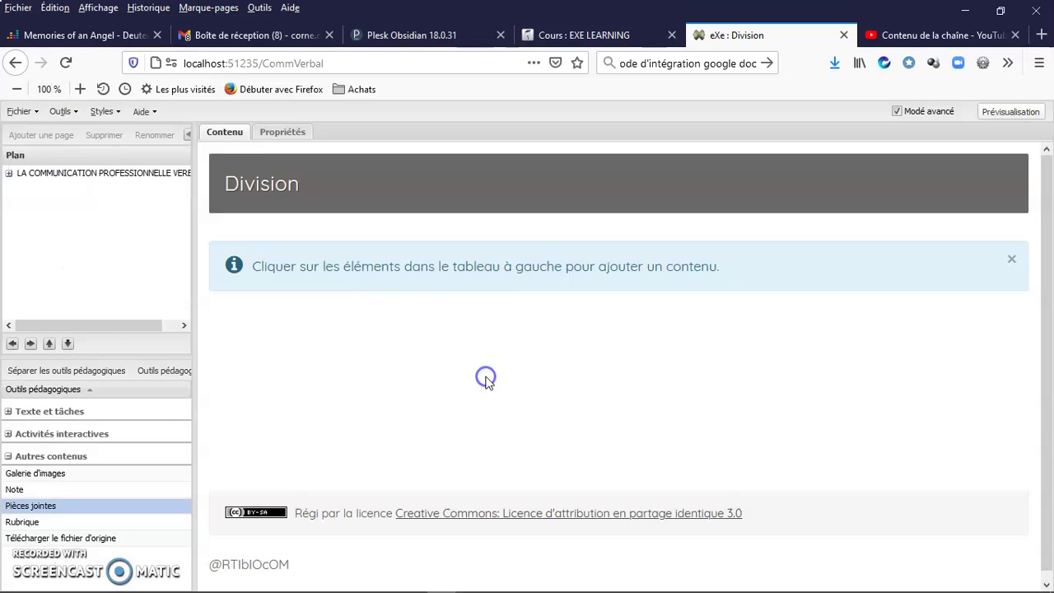
- Add a Pièces jointes block to the page and title it 'Version imprimable'
{"action": "left_click", "coordinate": [35, 507]}
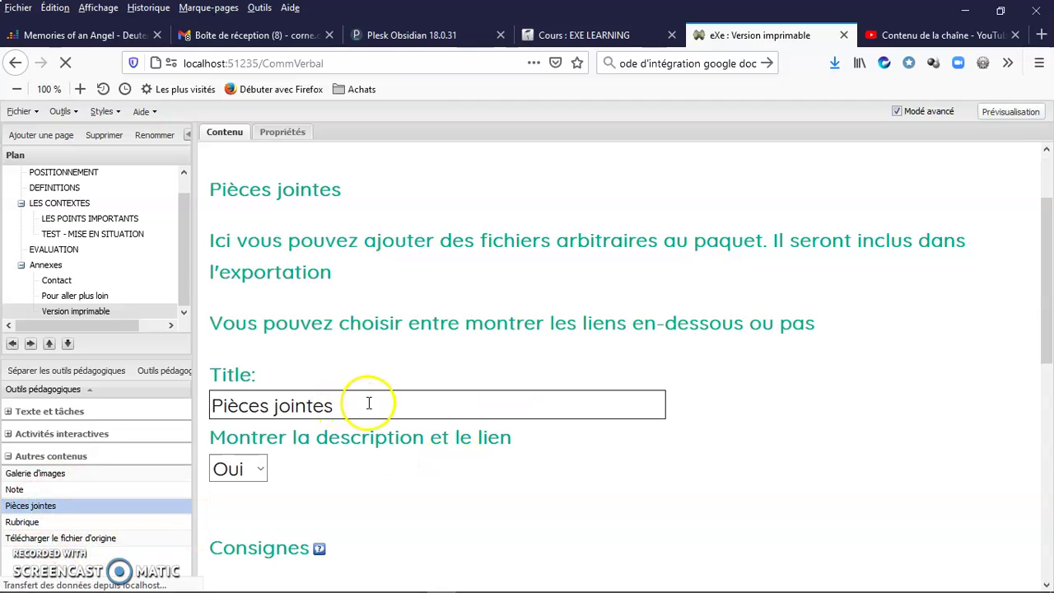
{"action": "left_click_drag", "start_coordinate": [370, 403], "coordinate": [169, 404]}
{"action": "type", "text": "Version imprimable"}
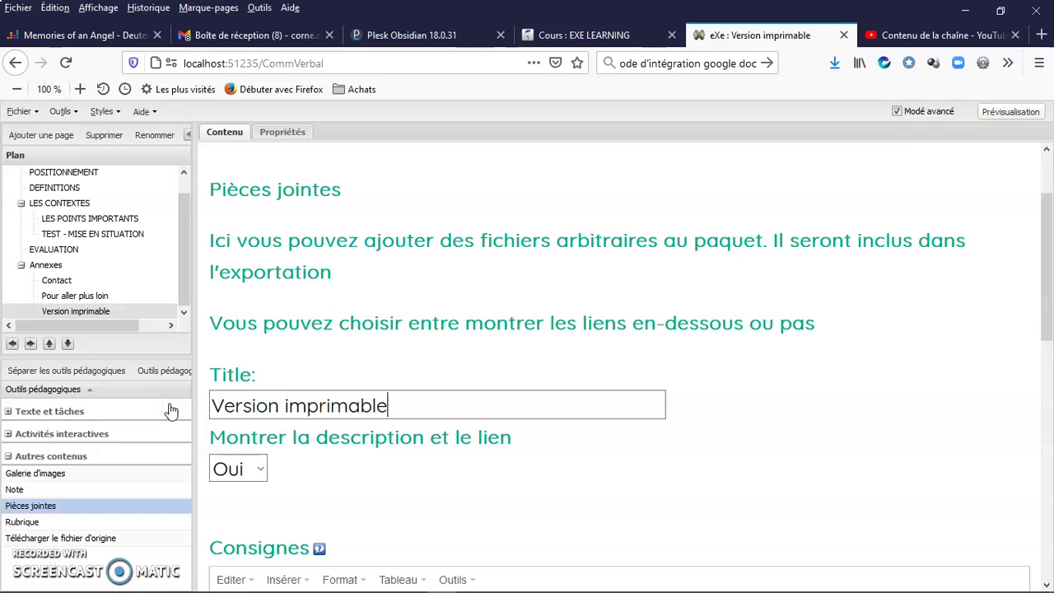
- Write Consignes inviting learners to download the course PDF for offline reading or printing
{"action": "scroll", "coordinate": [261, 467], "scroll_direction": "down", "scroll_amount": 3}
{"action": "left_click", "coordinate": [324, 433]}
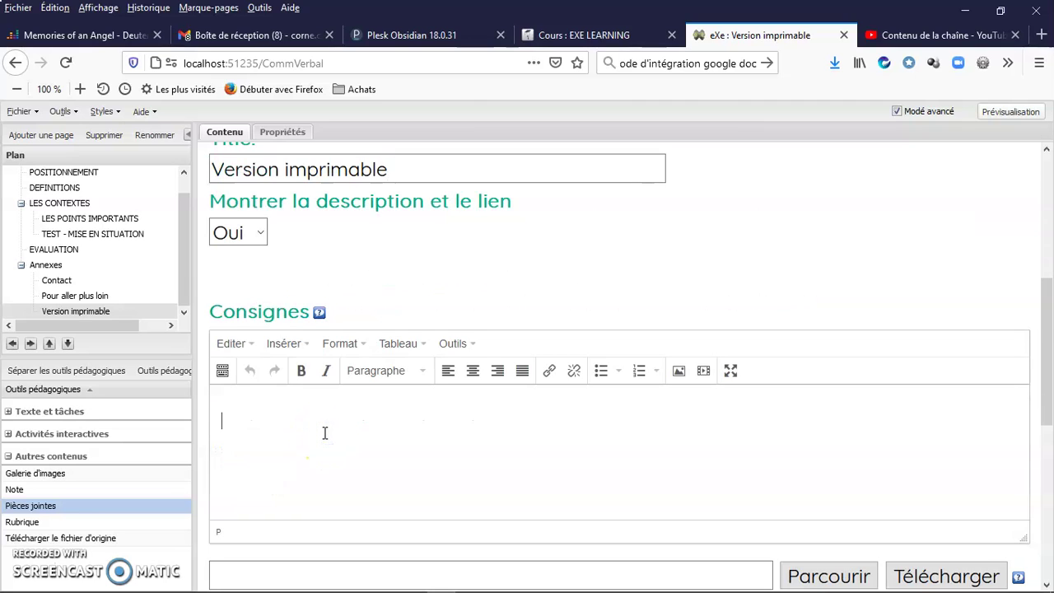
{"action": "scroll", "coordinate": [333, 432], "scroll_direction": "down", "scroll_amount": 2}
{"action": "scroll", "coordinate": [341, 431], "scroll_direction": "up", "scroll_amount": 2}
{"action": "type", "text": "Vous pouvez télécharger"}
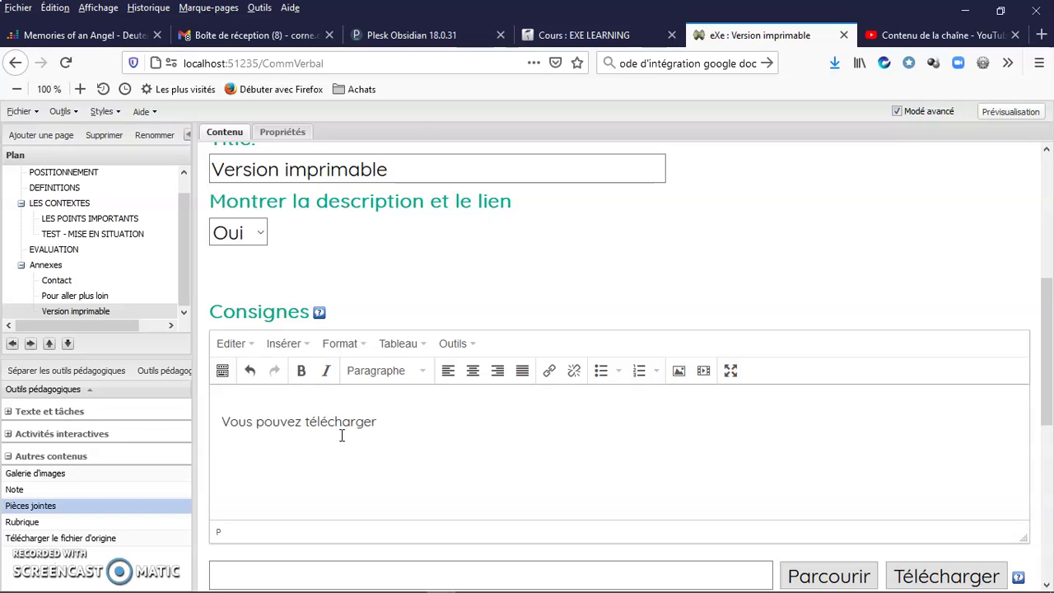
{"action": "type", "text": " e suppor de cours au format PDF"}
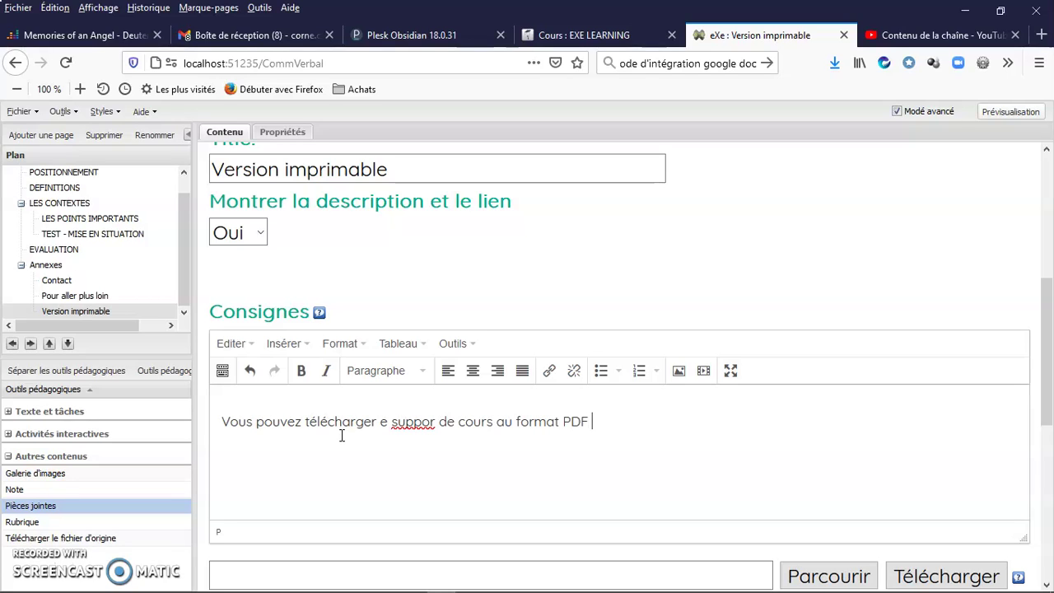
{"action": "type", "text": "pour consultation hors lig"}
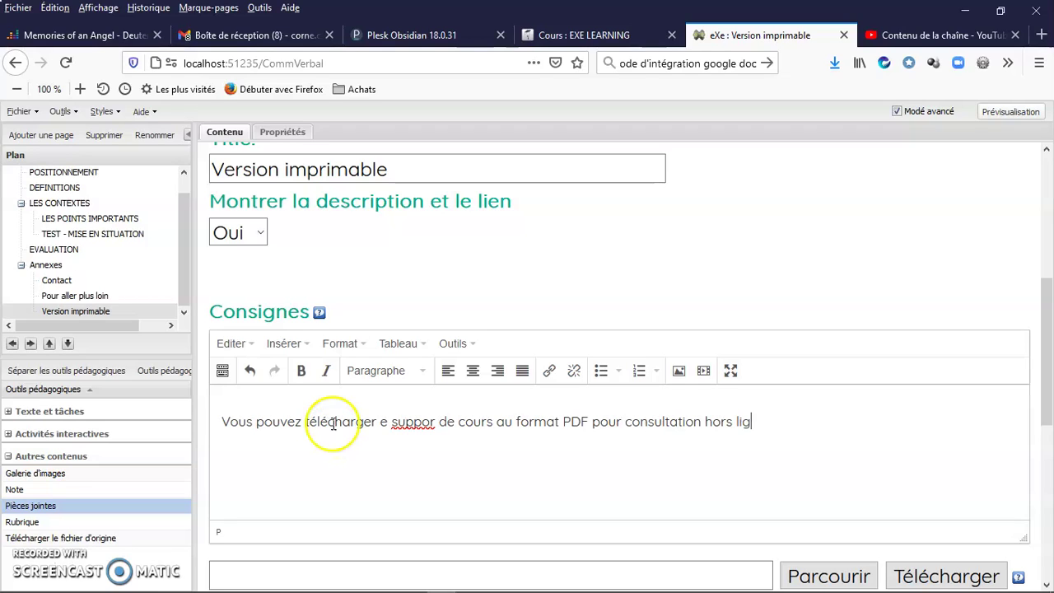
{"action": "type", "text": "ession."}
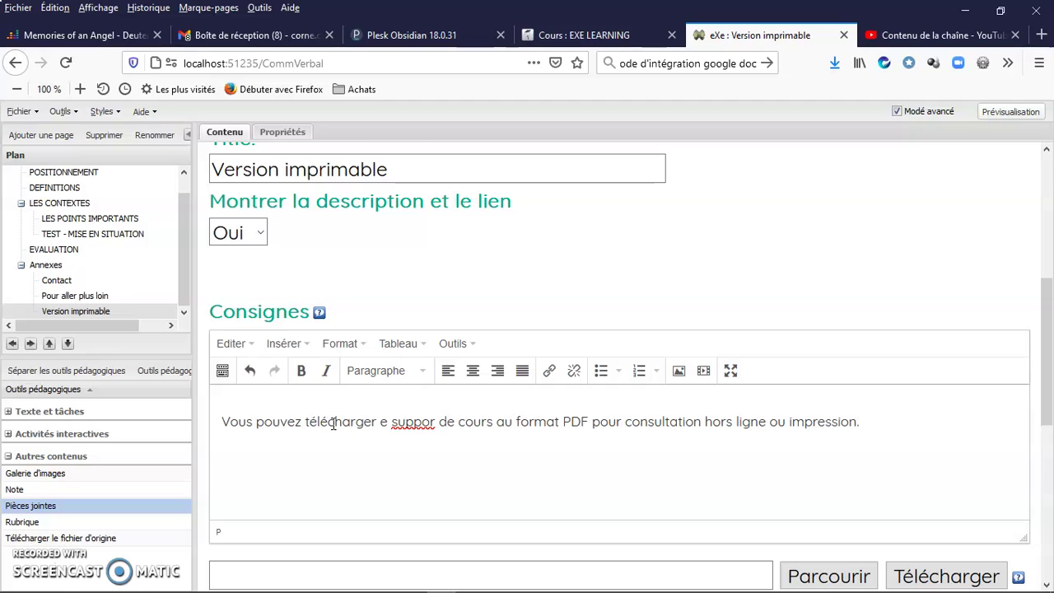
{"action": "scroll", "coordinate": [332, 423], "scroll_direction": "down", "scroll_amount": 4}
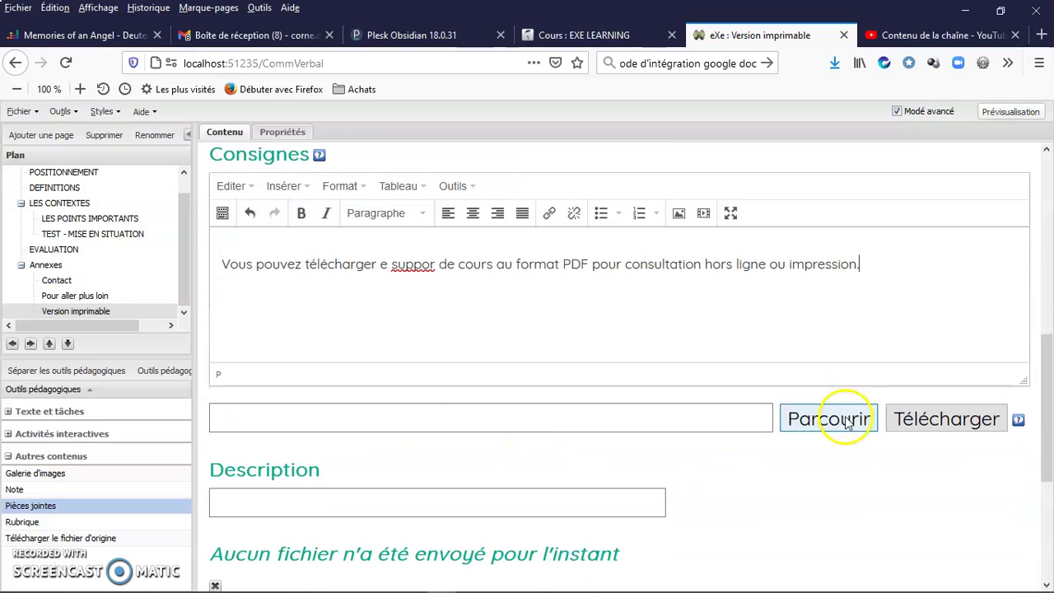
- Select Support_imprimable.pdf and upload it into the attachment block
{"action": "left_click", "coordinate": [846, 420]}
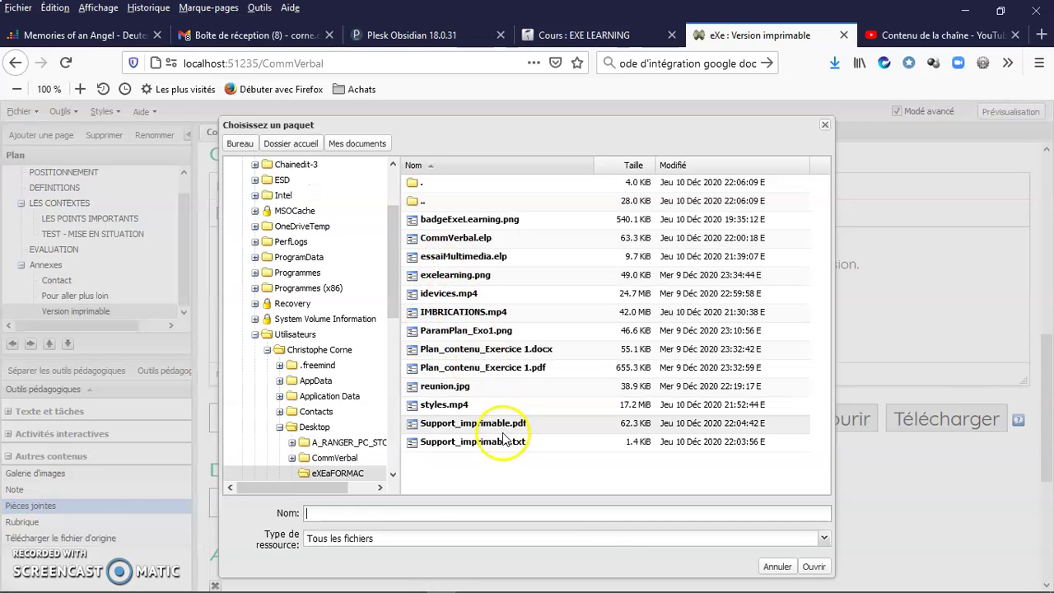
{"action": "left_click", "coordinate": [504, 424]}
{"action": "left_click", "coordinate": [813, 567]}
{"action": "left_click", "coordinate": [980, 418]}
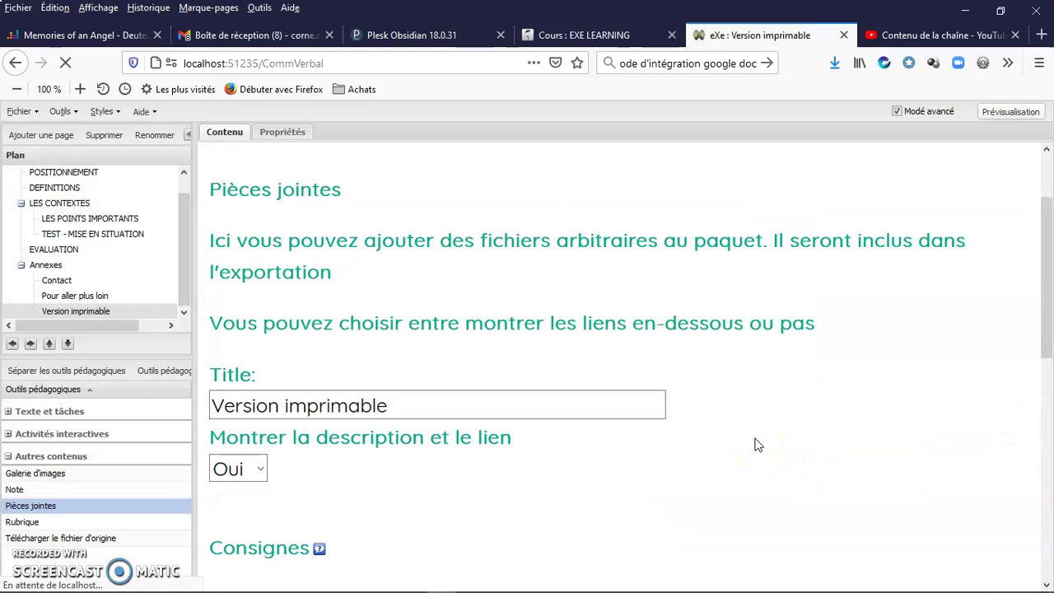
- Validate the attachment iDevice so its Support_imprimable.pdf download link shows under the instructions
{"action": "scroll", "coordinate": [758, 444], "scroll_direction": "down", "scroll_amount": 3}
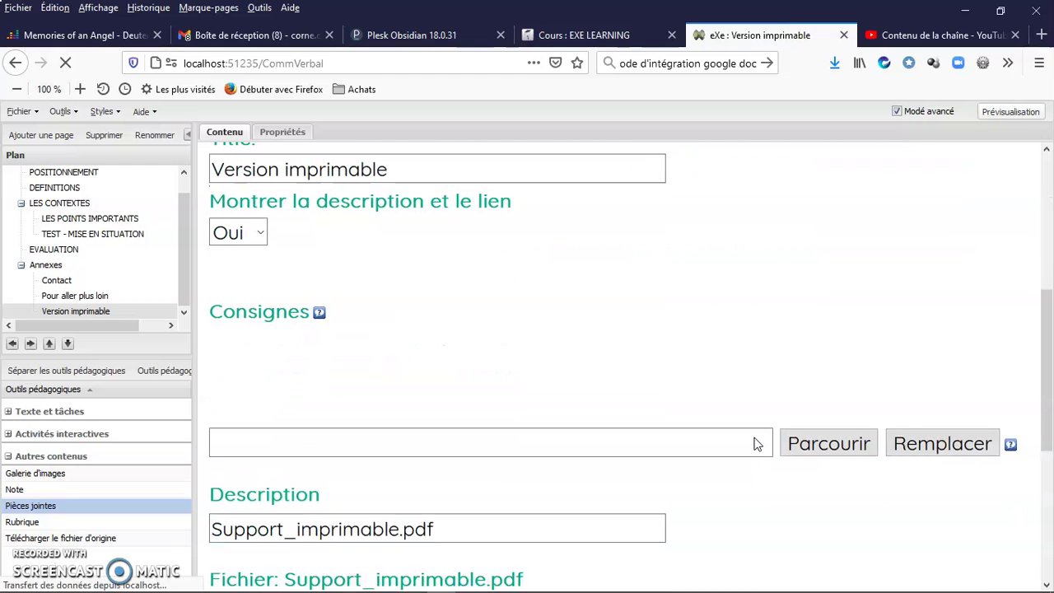
{"action": "scroll", "coordinate": [758, 445], "scroll_direction": "down", "scroll_amount": 2}
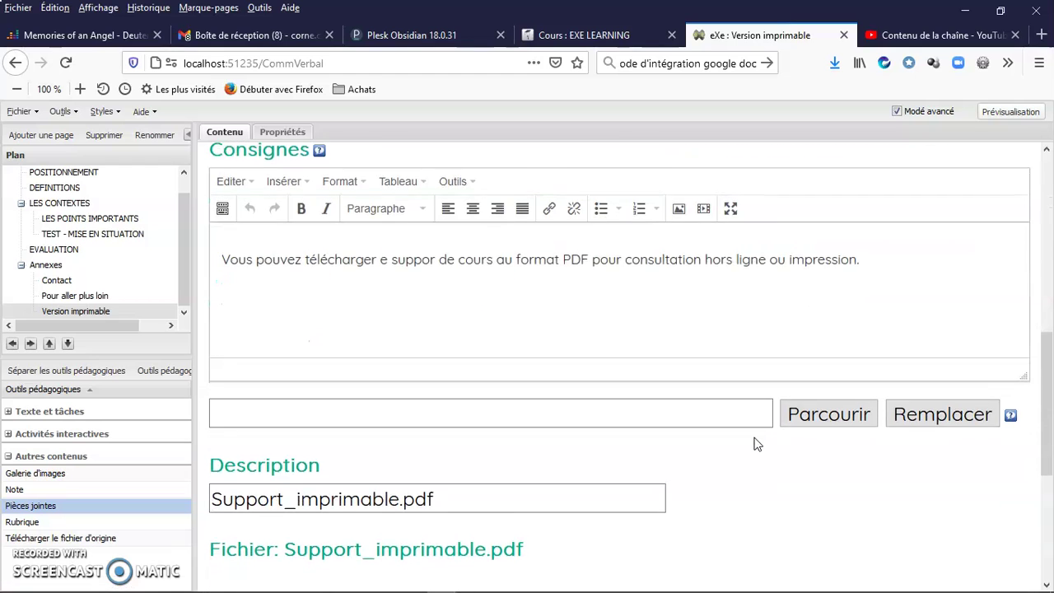
{"action": "scroll", "coordinate": [758, 445], "scroll_direction": "down", "scroll_amount": 1}
{"action": "scroll", "coordinate": [757, 445], "scroll_direction": "down", "scroll_amount": 3}
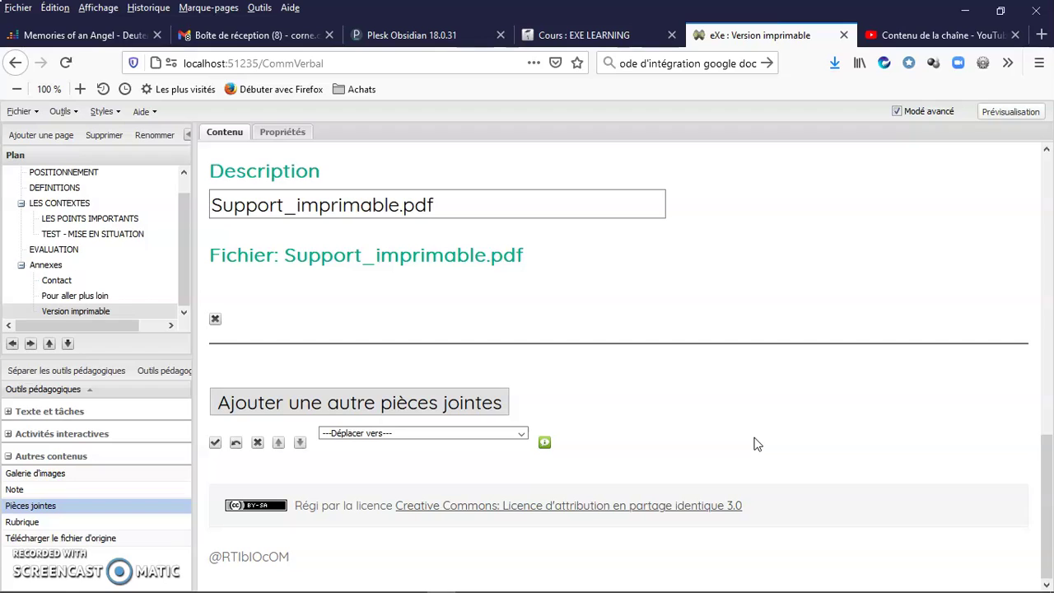
{"action": "left_click", "coordinate": [214, 446]}
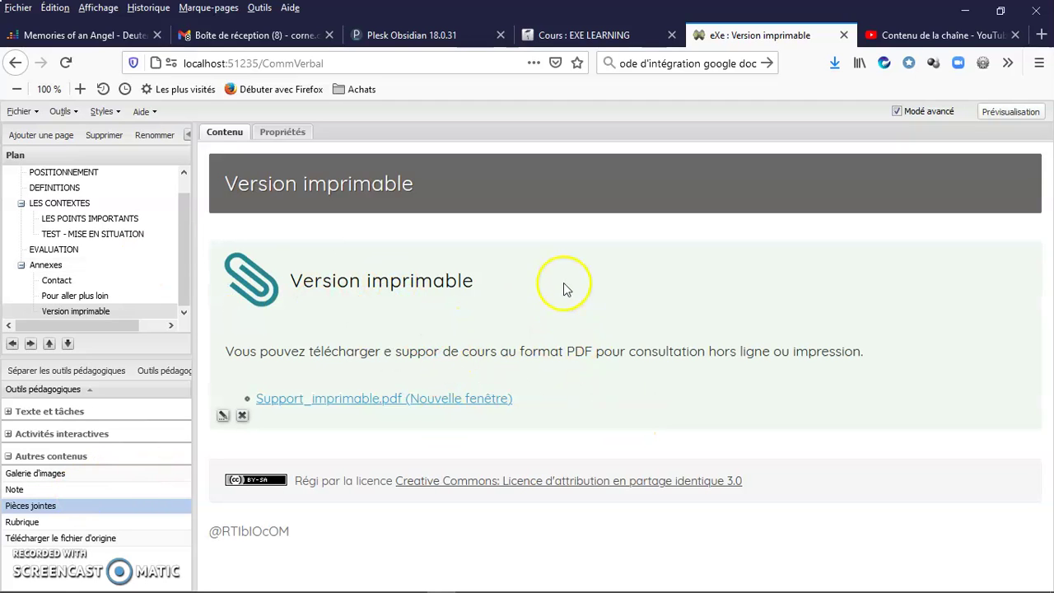
{"action": "left_click_drag", "start_coordinate": [183, 272], "coordinate": [168, 207]}
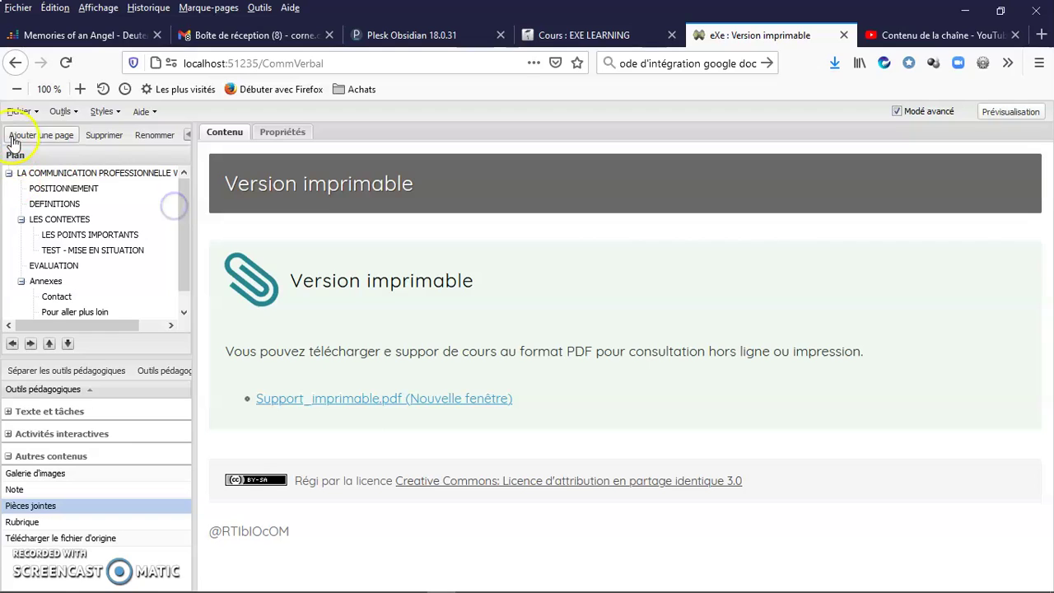
- Start exporting the course as a Site Web self-contained folder, accepting the current metadata
{"action": "left_click", "coordinate": [36, 112]}
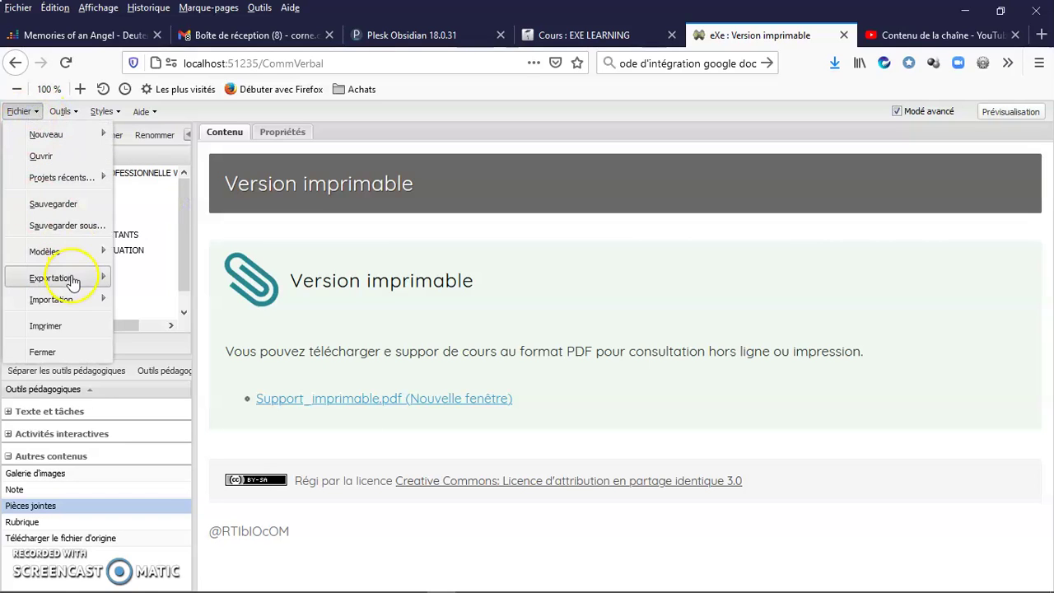
{"action": "mouse_move", "coordinate": [75, 280]}
{"action": "mouse_move", "coordinate": [178, 306]}
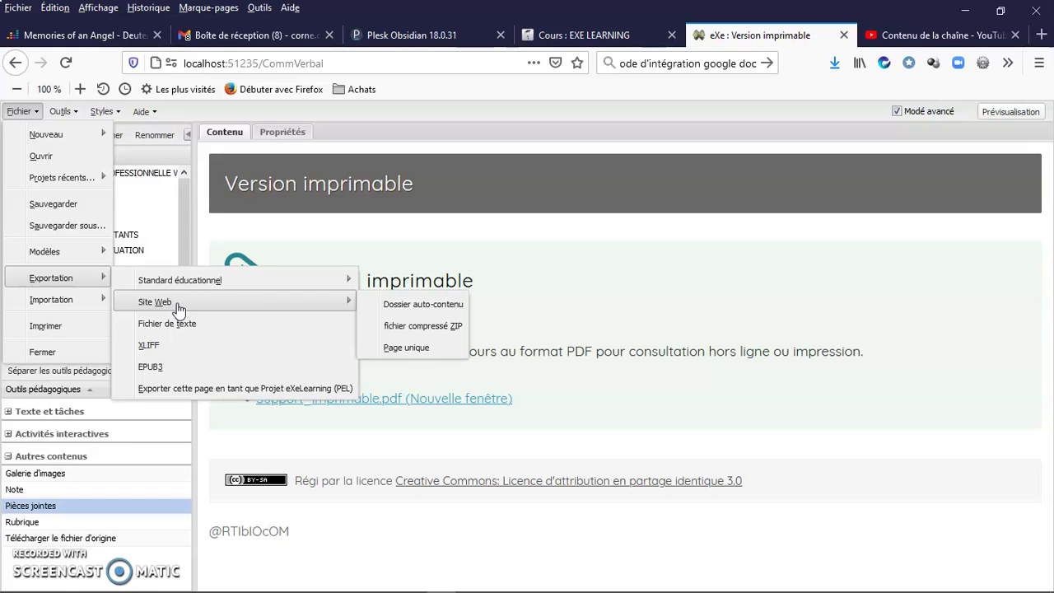
{"action": "mouse_move", "coordinate": [344, 303]}
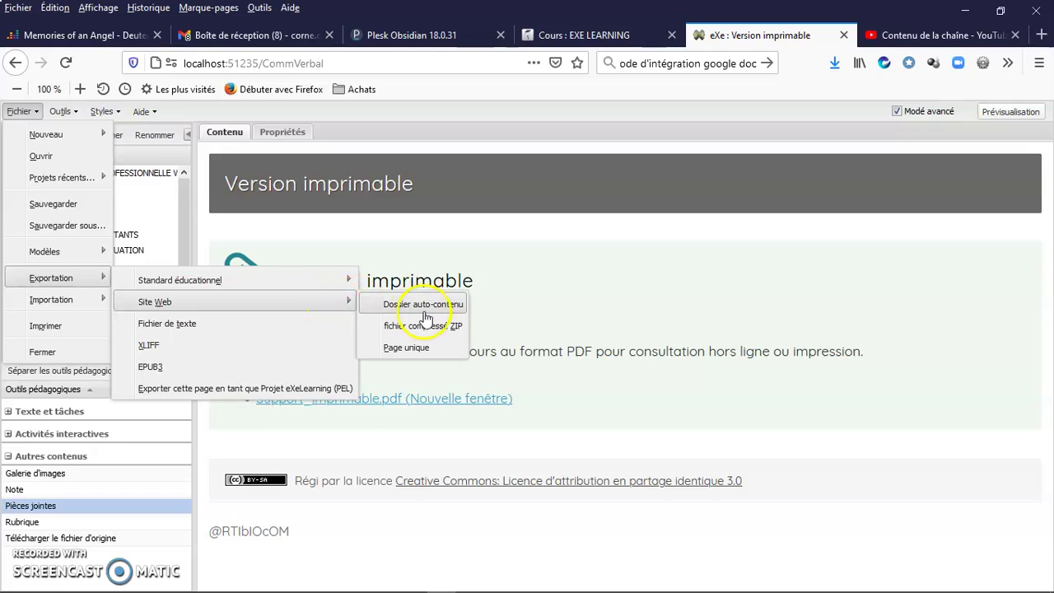
{"action": "left_click", "coordinate": [449, 305]}
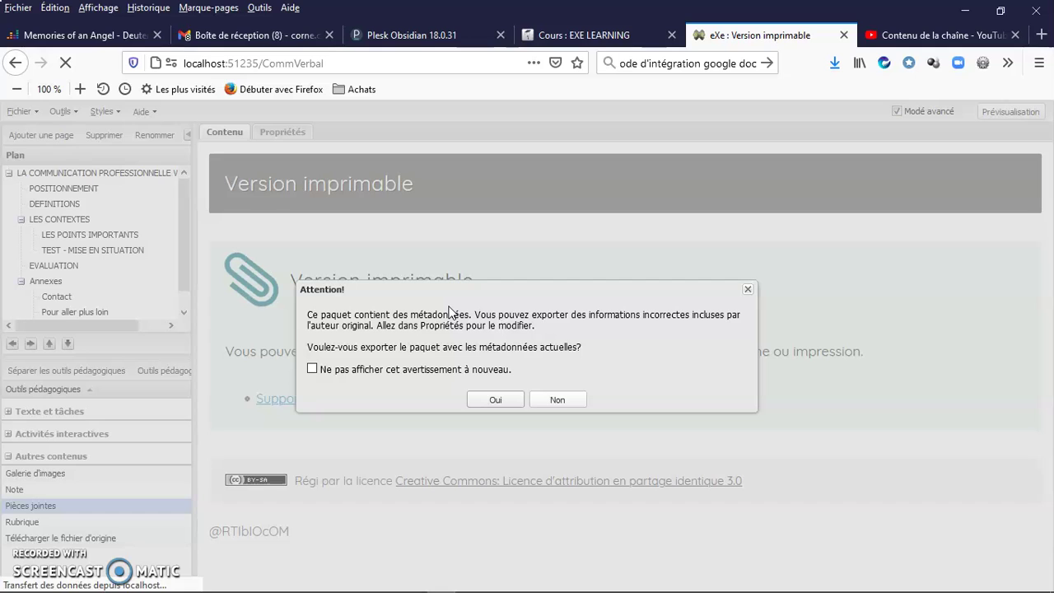
{"action": "left_click", "coordinate": [505, 407]}
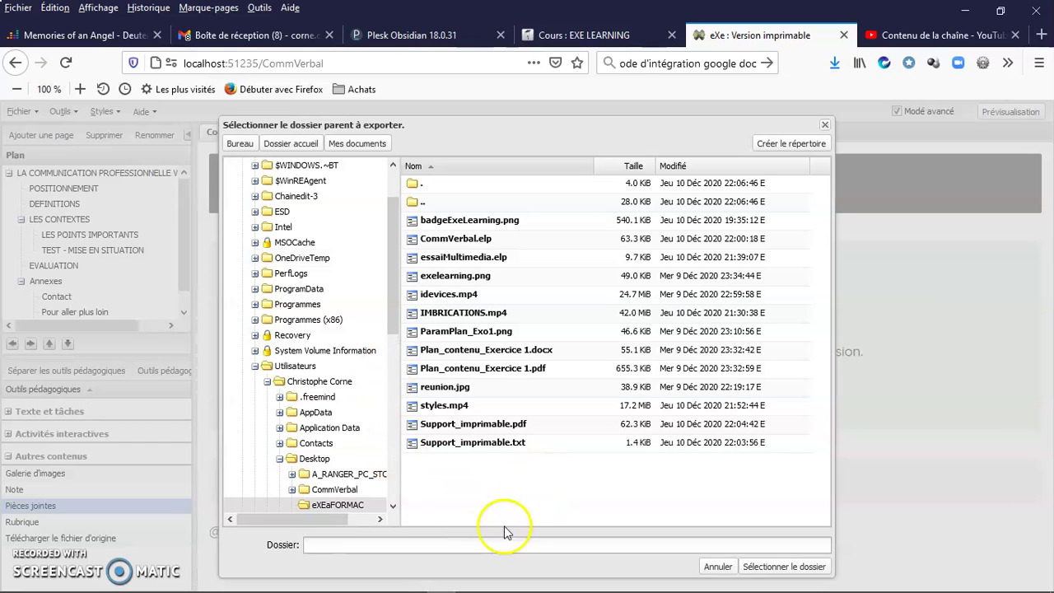
- Create a new 'Test' folder in eXEaFORMAC and export the site into it
{"action": "right_click", "coordinate": [474, 493]}
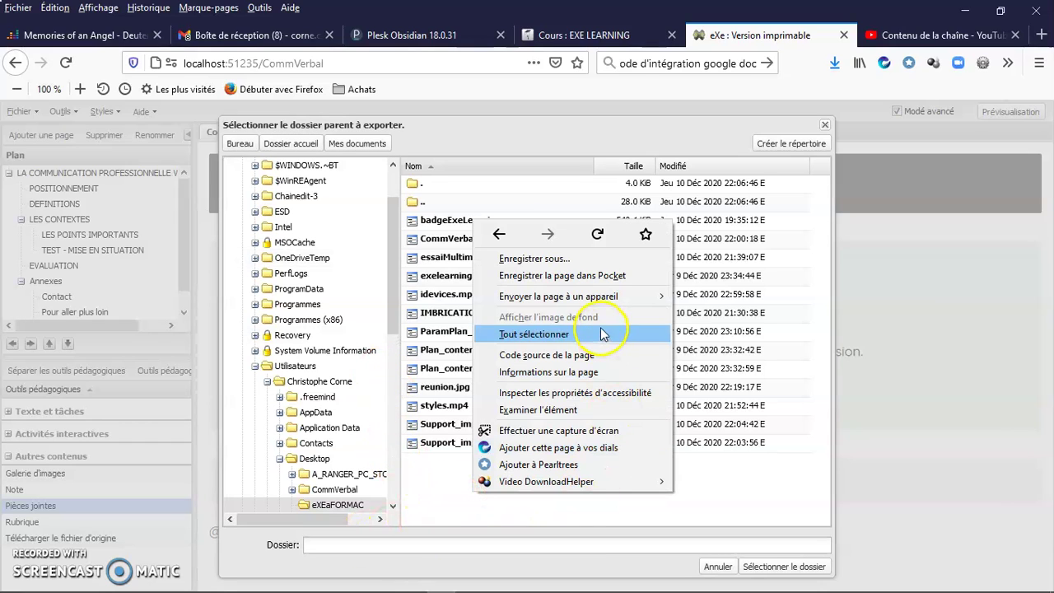
{"action": "left_click", "coordinate": [439, 492]}
{"action": "left_click", "coordinate": [793, 144]}
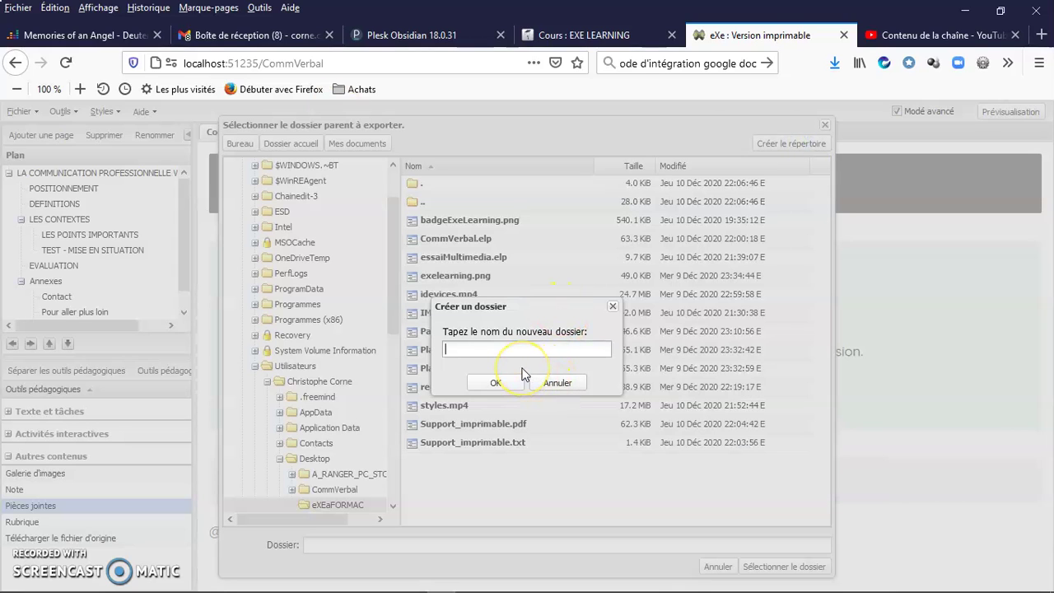
{"action": "type", "text": "Test"}
{"action": "left_click", "coordinate": [496, 383]}
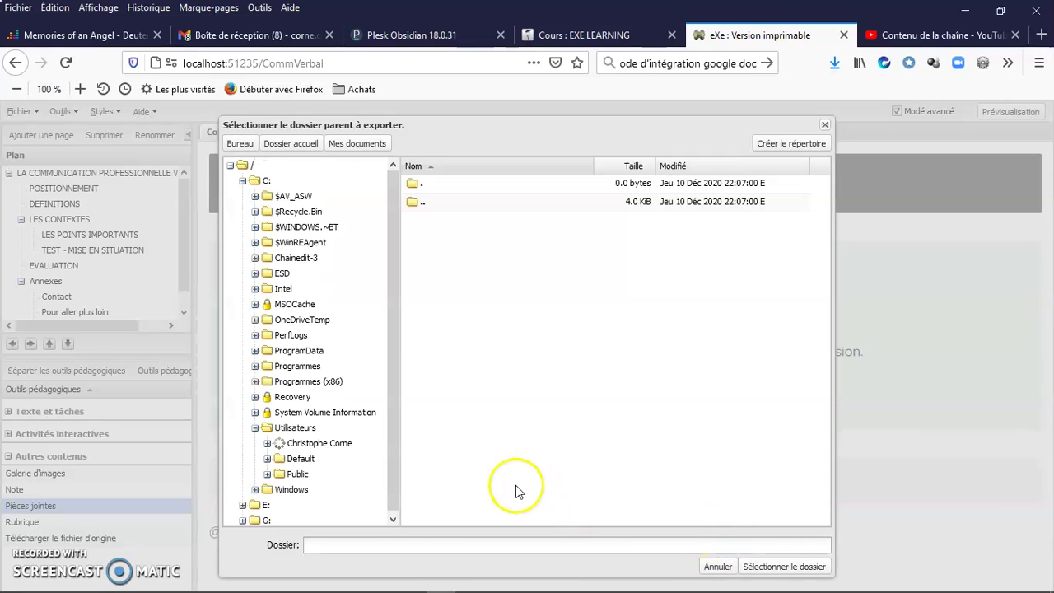
{"action": "left_click", "coordinate": [762, 566]}
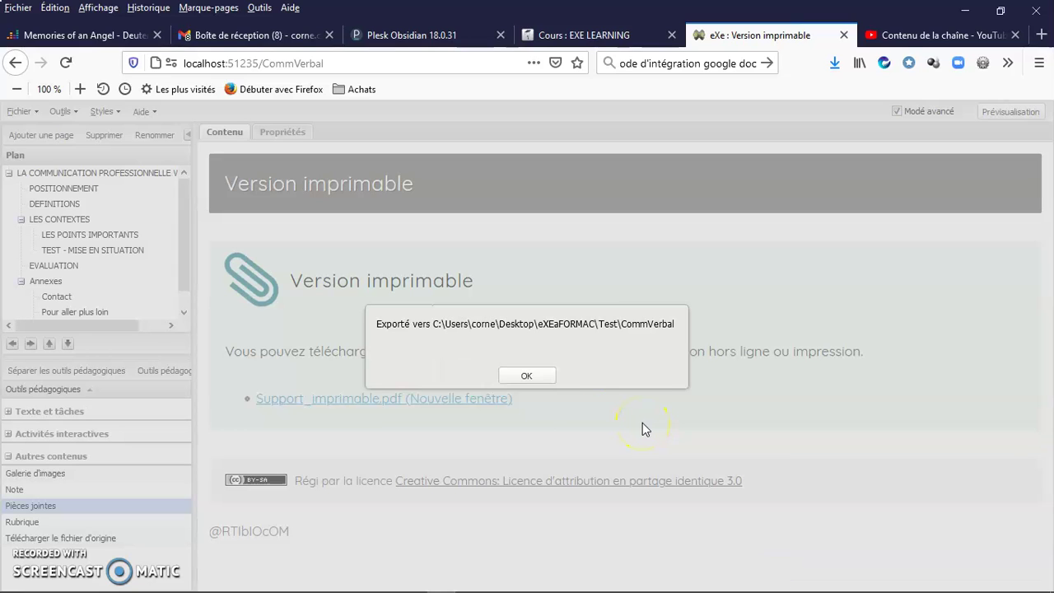
{"action": "left_click", "coordinate": [527, 376]}
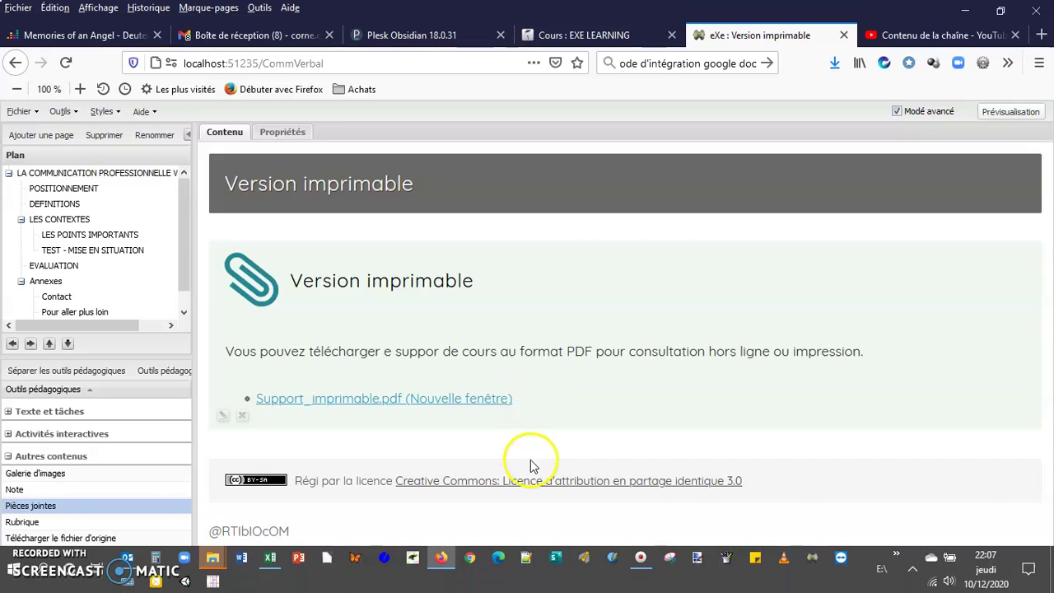
- Open the exported CommVerbal folder in File Explorer and launch its index.html in Firefox
{"action": "left_click", "coordinate": [215, 563]}
{"action": "left_click", "coordinate": [332, 491]}
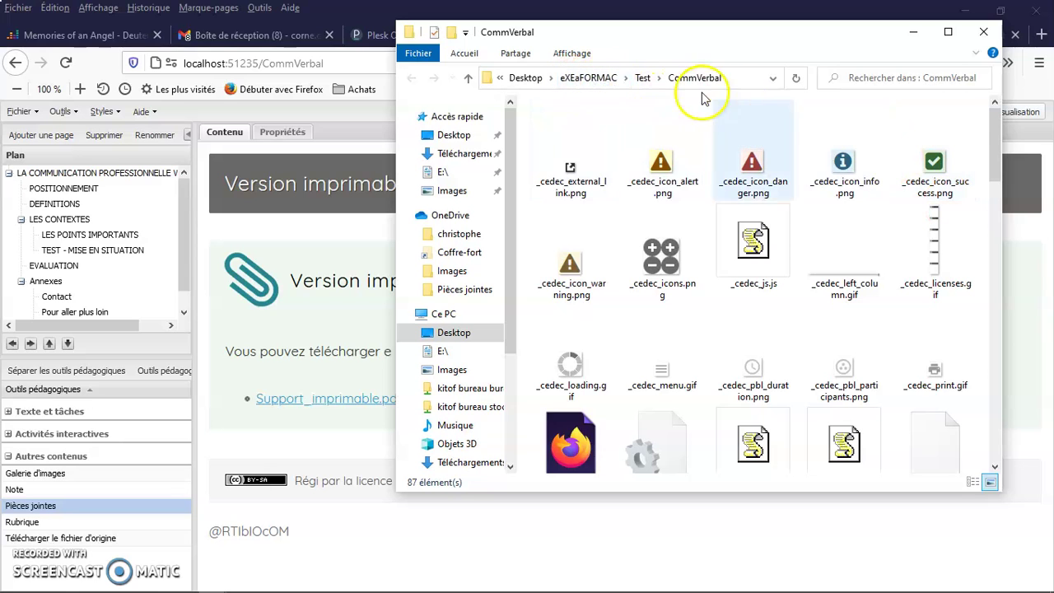
{"action": "left_click_drag", "start_coordinate": [998, 162], "coordinate": [938, 441]}
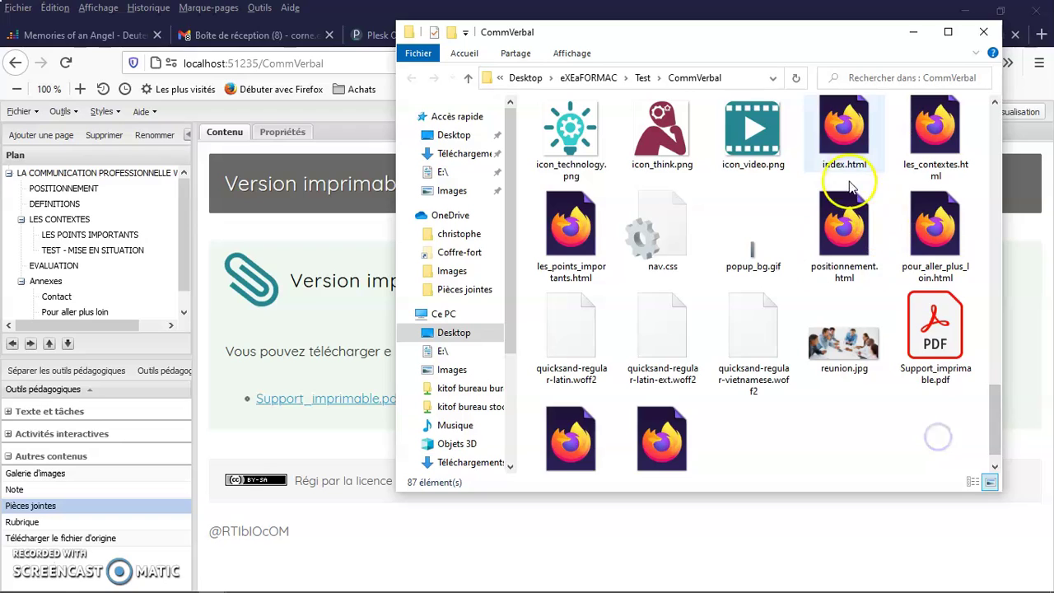
{"action": "left_click", "coordinate": [849, 125]}
{"action": "double_click", "coordinate": [860, 154]}
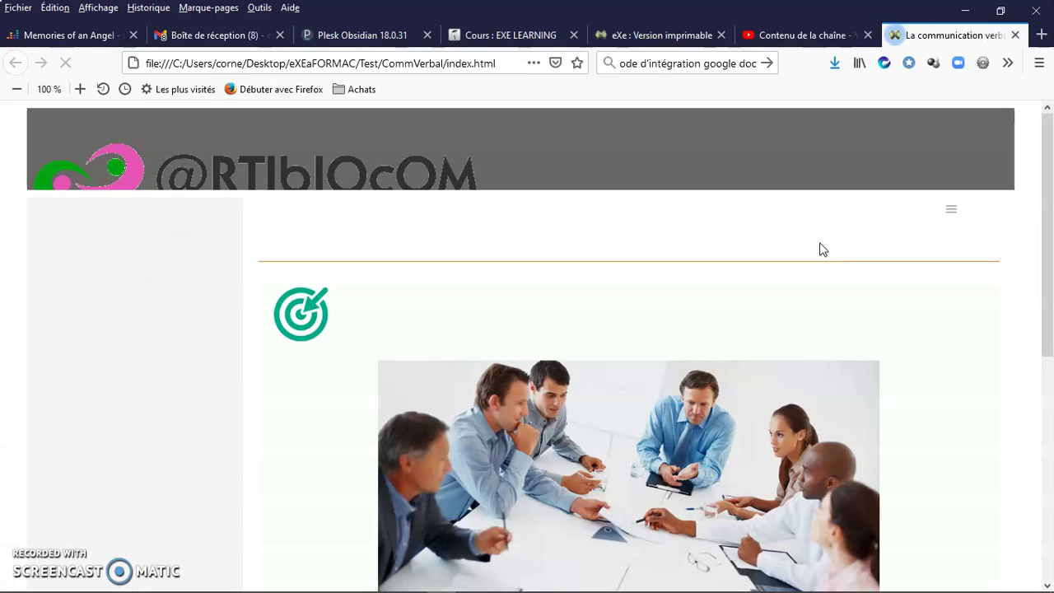
- Toggle the site's side menu off and on, then step to POSITIONNEMENT and back
{"action": "left_click", "coordinate": [957, 219]}
{"action": "left_click", "coordinate": [958, 218]}
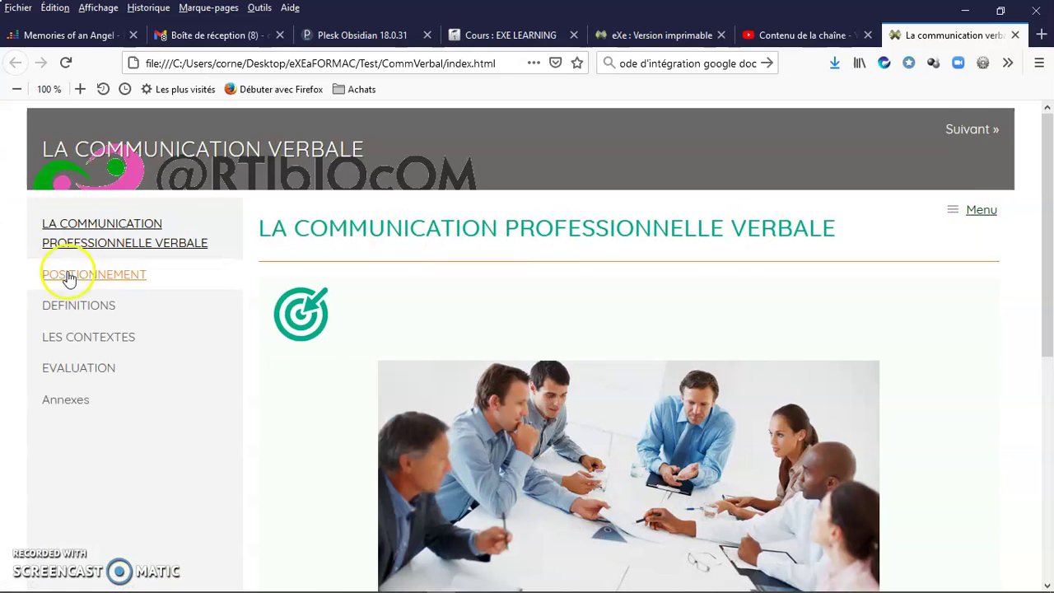
{"action": "left_click", "coordinate": [970, 130]}
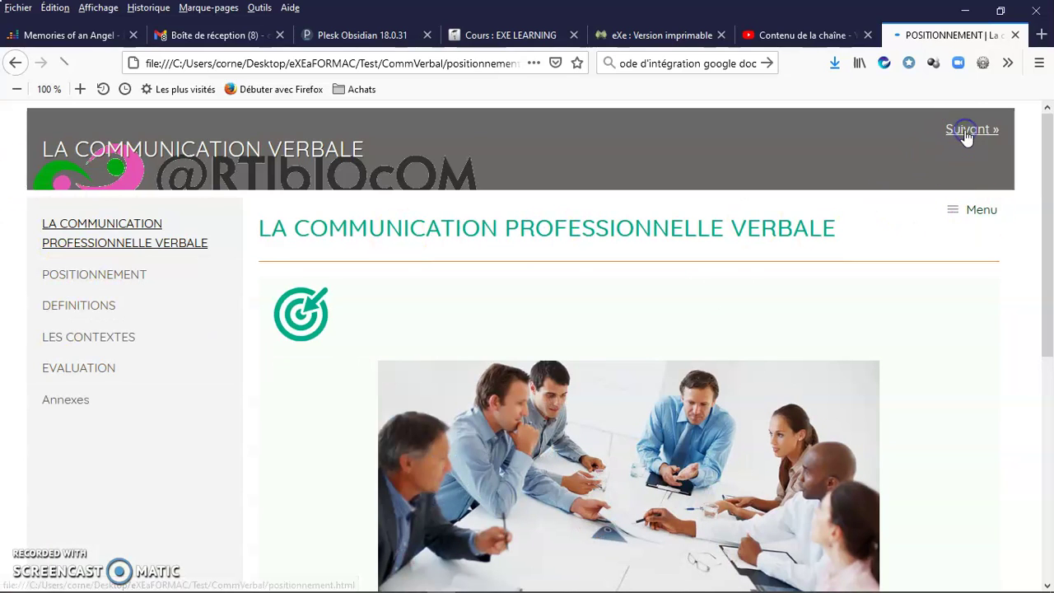
{"action": "left_click", "coordinate": [895, 136]}
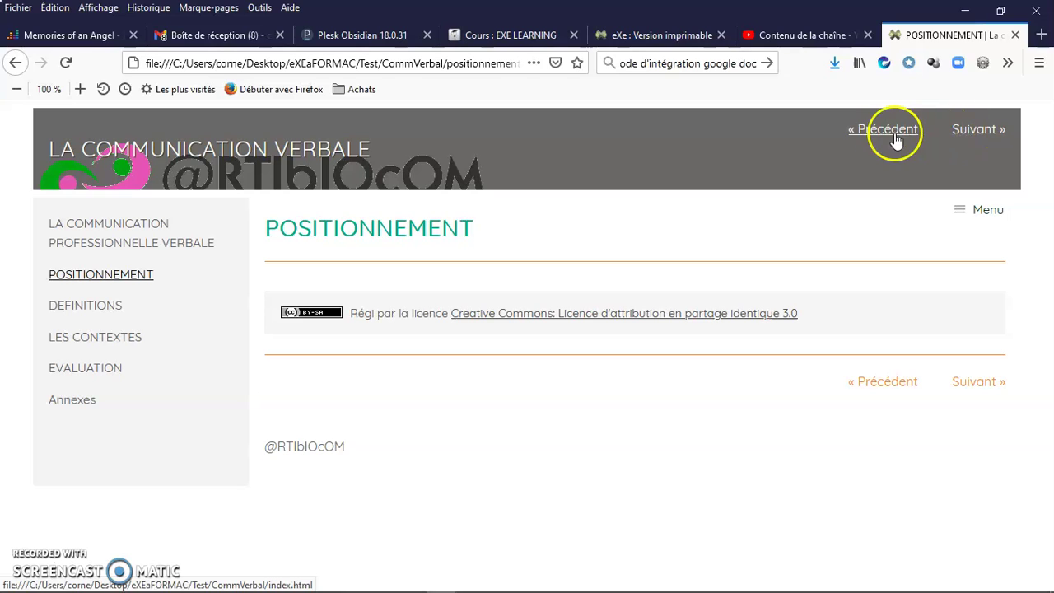
- Open Annexes > Version imprimable in the exported site, then close its Firefox tab
{"action": "left_click", "coordinate": [70, 402]}
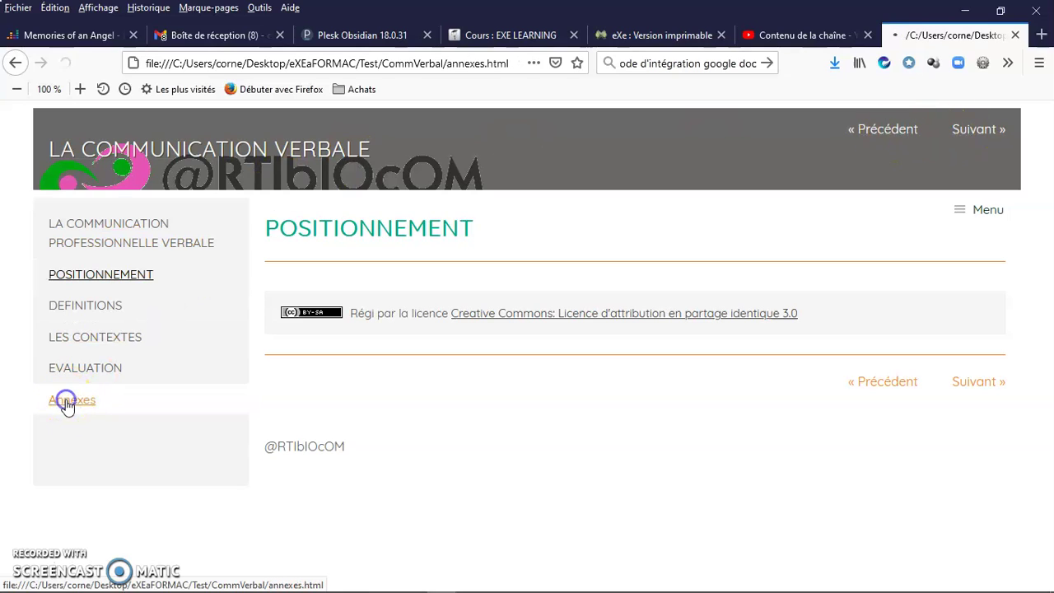
{"action": "left_click", "coordinate": [102, 490]}
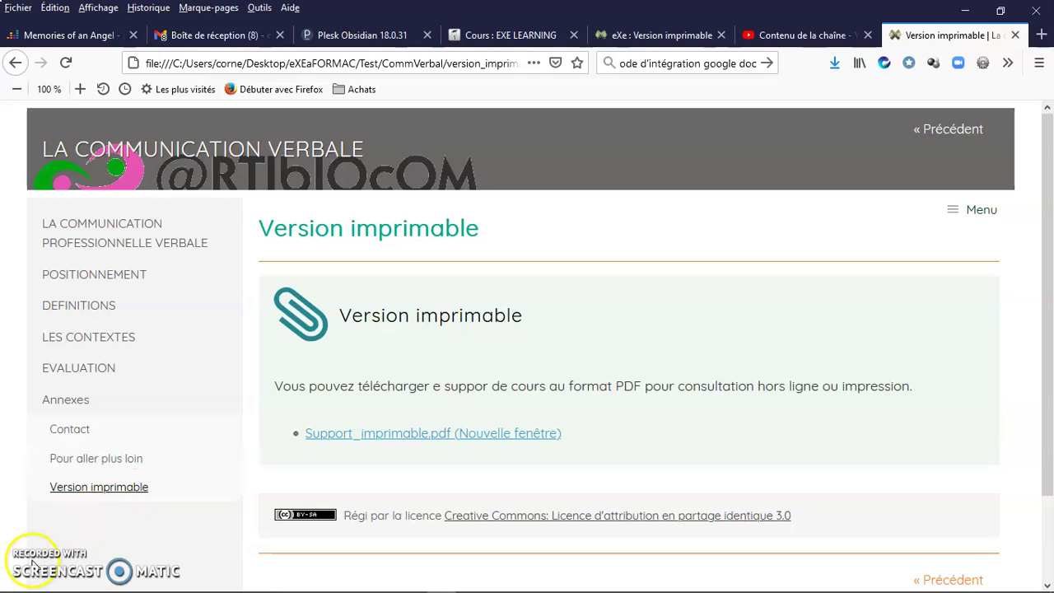
{"action": "left_click", "coordinate": [1016, 35]}
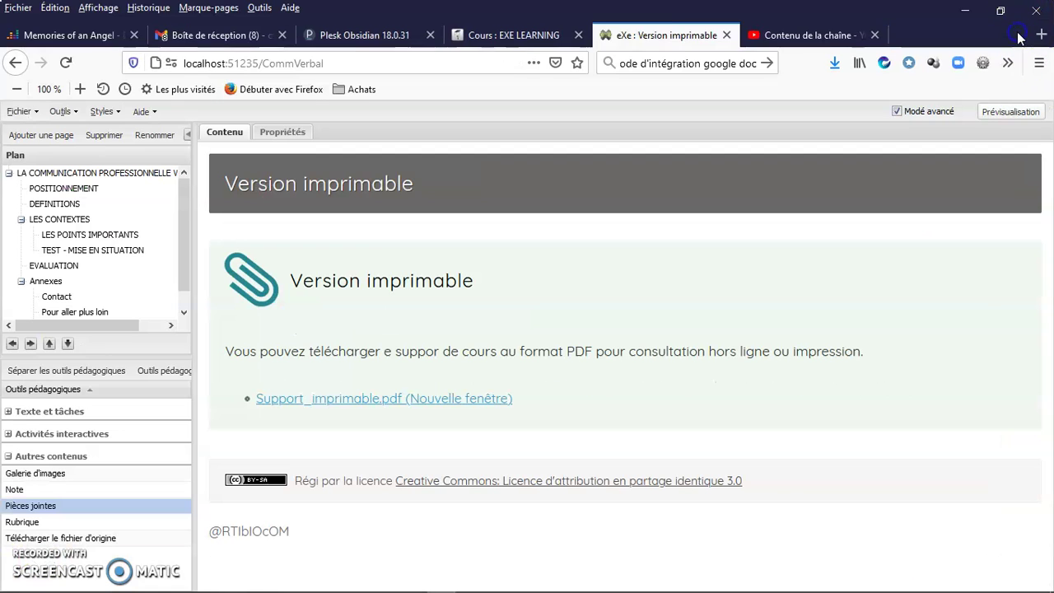
- Start a Standard éducationnel SCORM1.2 export, accepting the current metadata
{"action": "left_click", "coordinate": [20, 111]}
{"action": "mouse_move", "coordinate": [64, 277]}
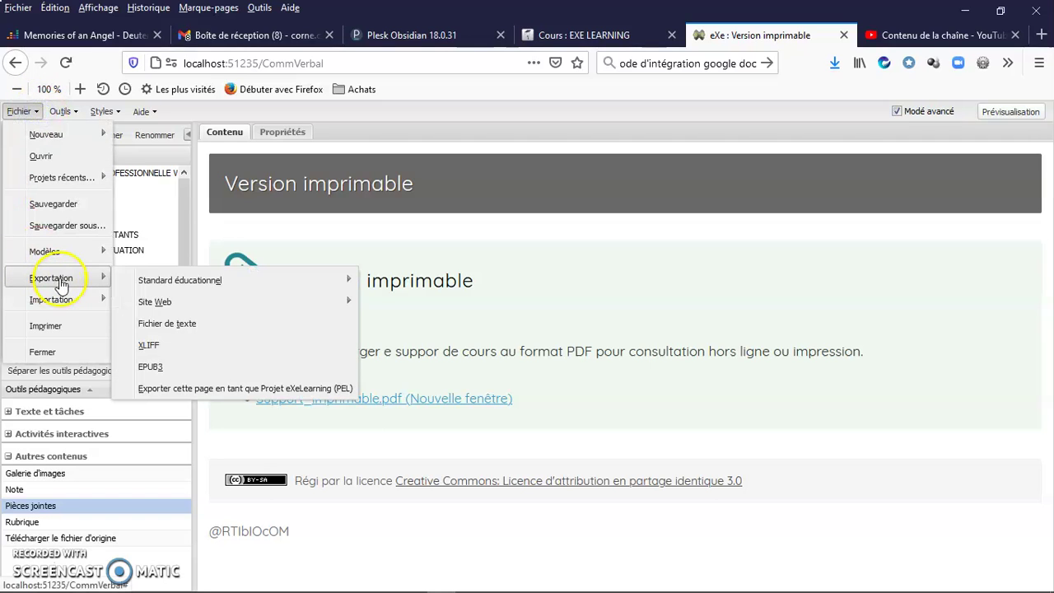
{"action": "mouse_move", "coordinate": [209, 292]}
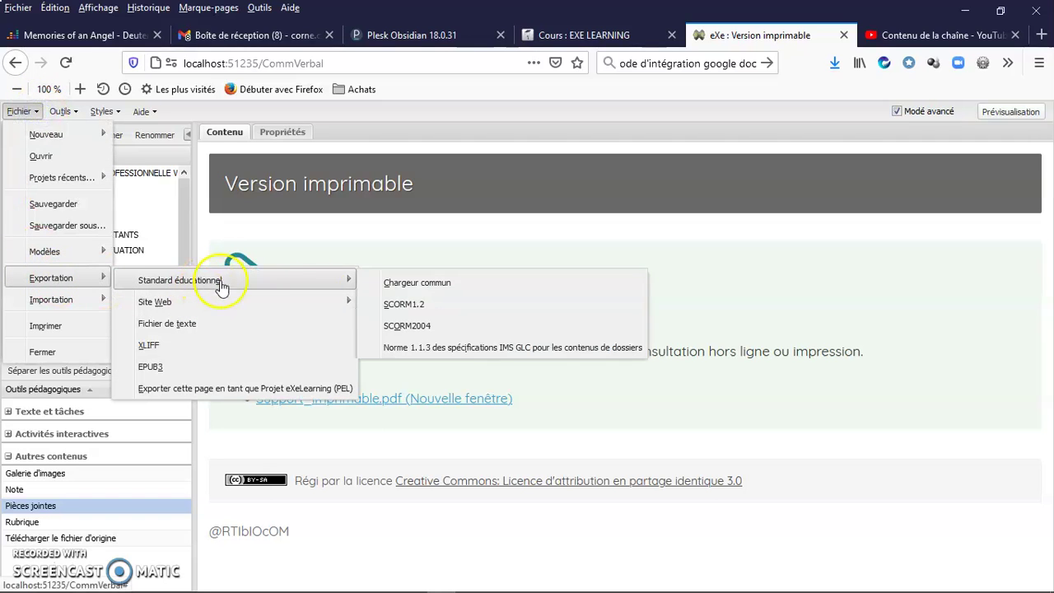
{"action": "left_click", "coordinate": [401, 307]}
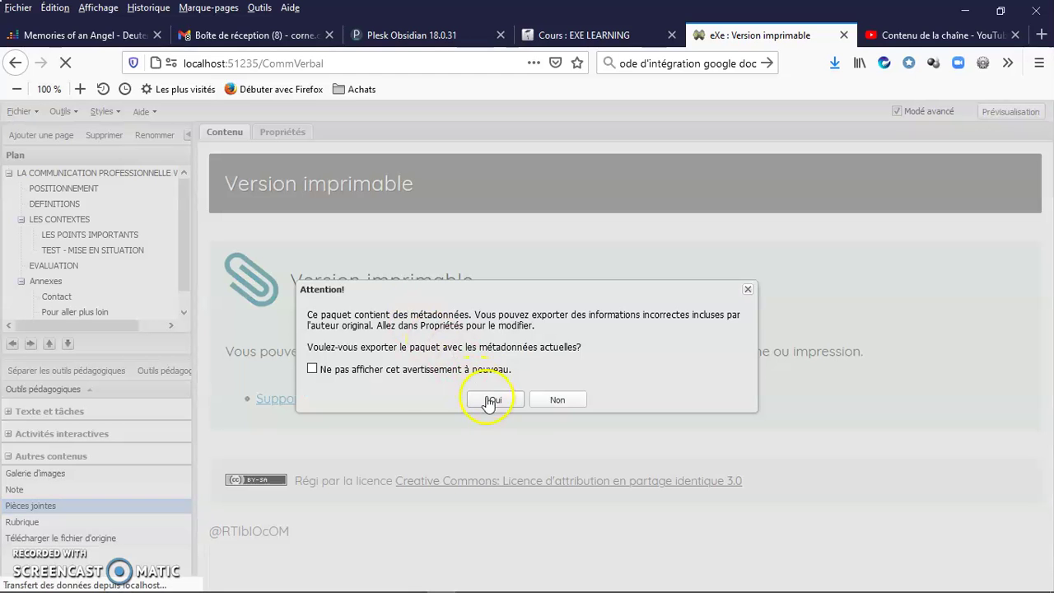
{"action": "left_click", "coordinate": [492, 400]}
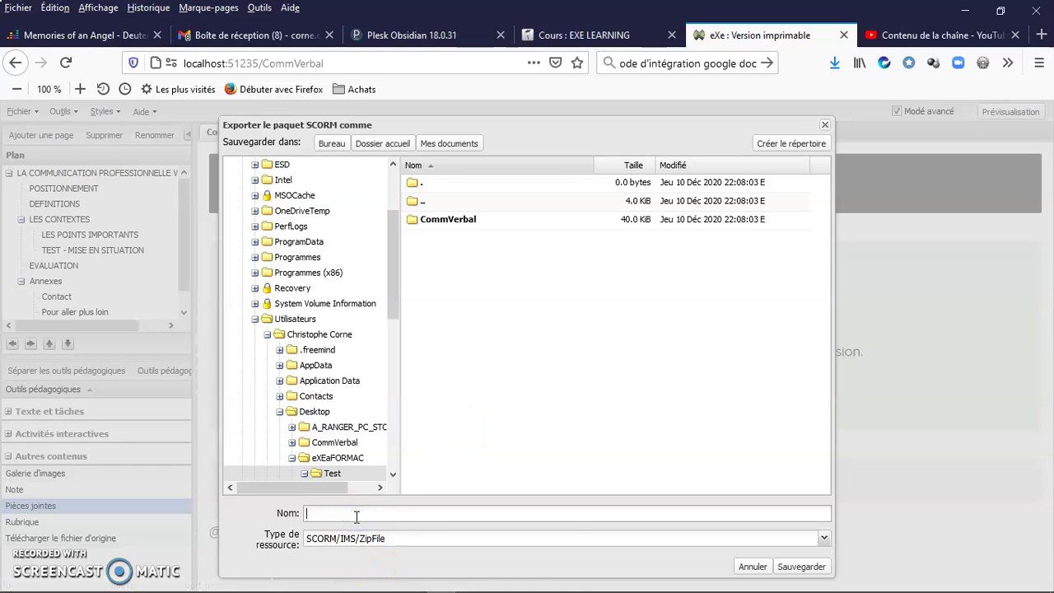
- Save the SCORM package as Test in the Test folder and acknowledge completion
{"action": "left_click", "coordinate": [356, 516]}
{"action": "type", "text": "t"}
{"action": "left_click", "coordinate": [801, 567]}
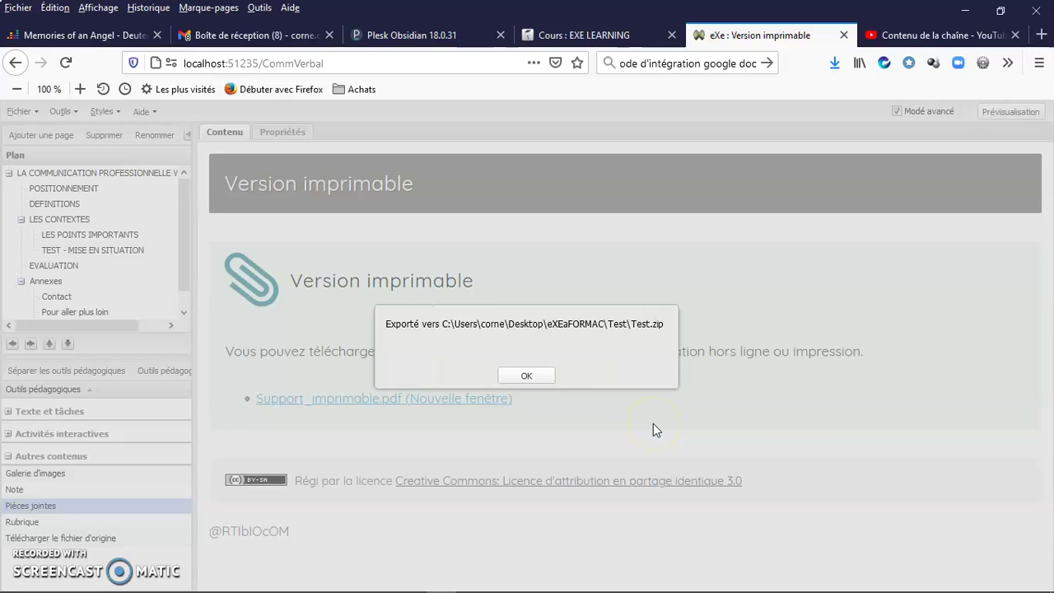
{"action": "left_click", "coordinate": [525, 376]}
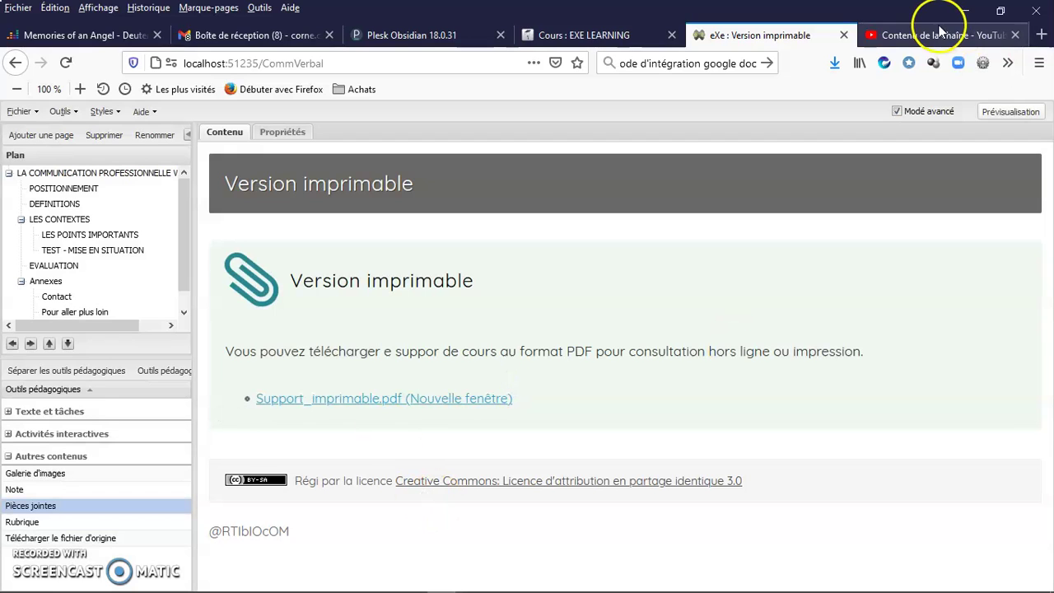
- Bring up the eXEaFORMAC Explorer window and refresh its folder listing
{"action": "mouse_move", "coordinate": [213, 558]}
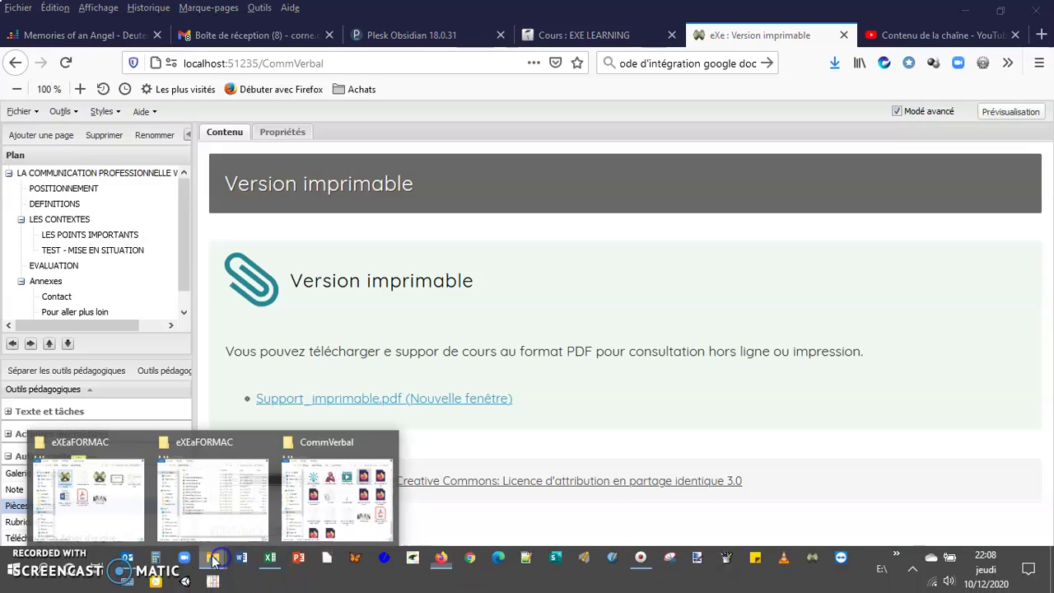
{"action": "left_click", "coordinate": [235, 486]}
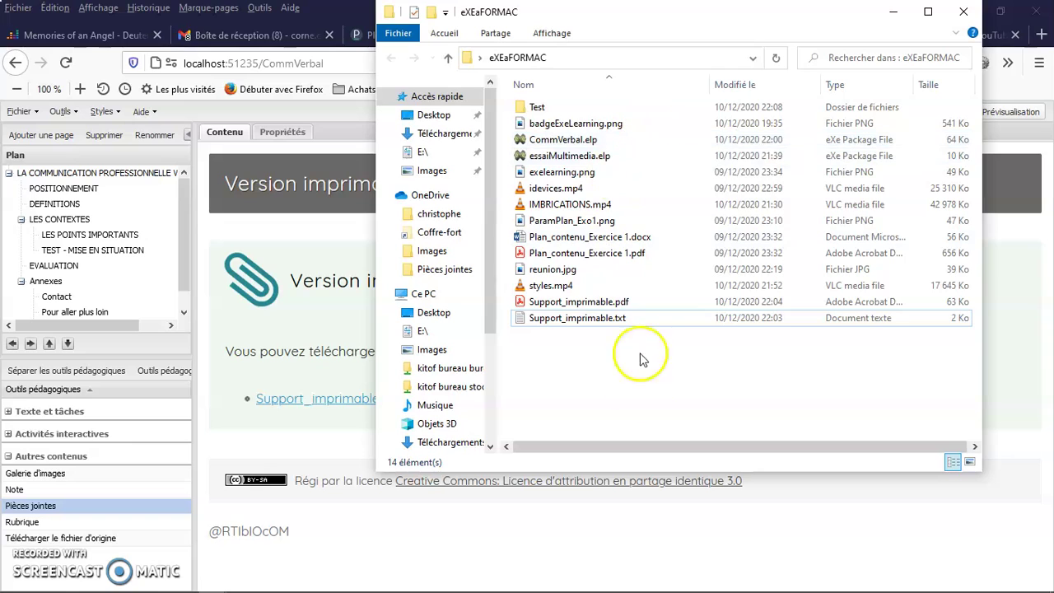
{"action": "right_click", "coordinate": [581, 386]}
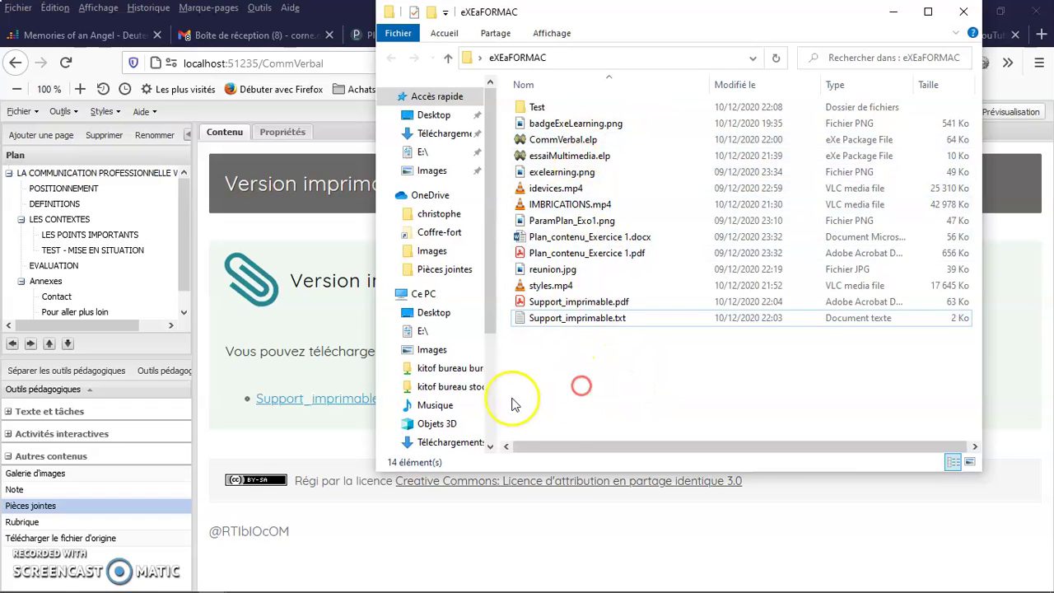
{"action": "left_click", "coordinate": [486, 210]}
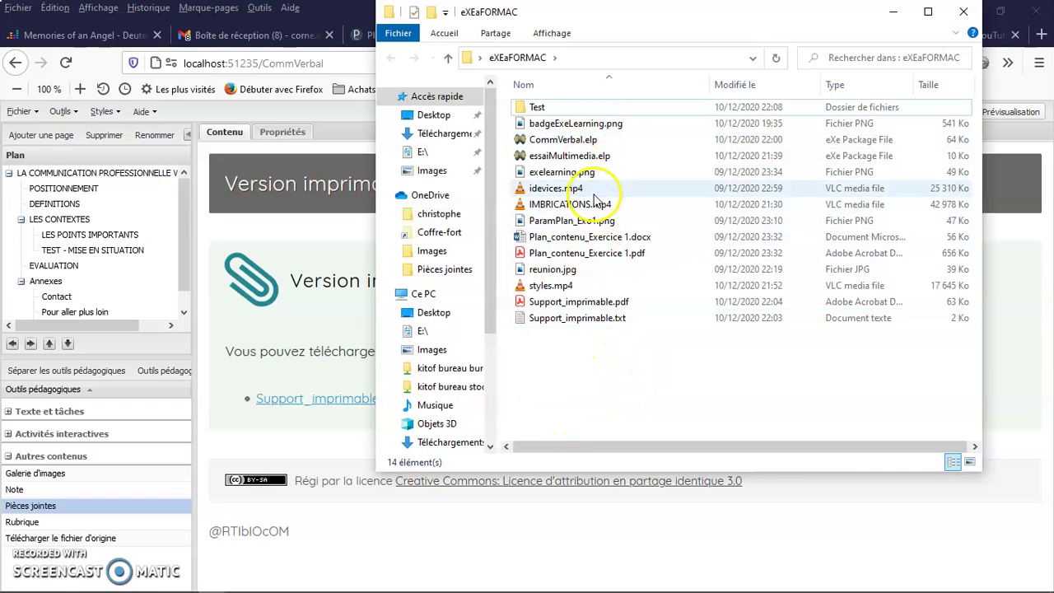
- Open the Test folder and browse the contents of Test.zip
{"action": "left_click", "coordinate": [589, 110]}
{"action": "double_click", "coordinate": [590, 110]}
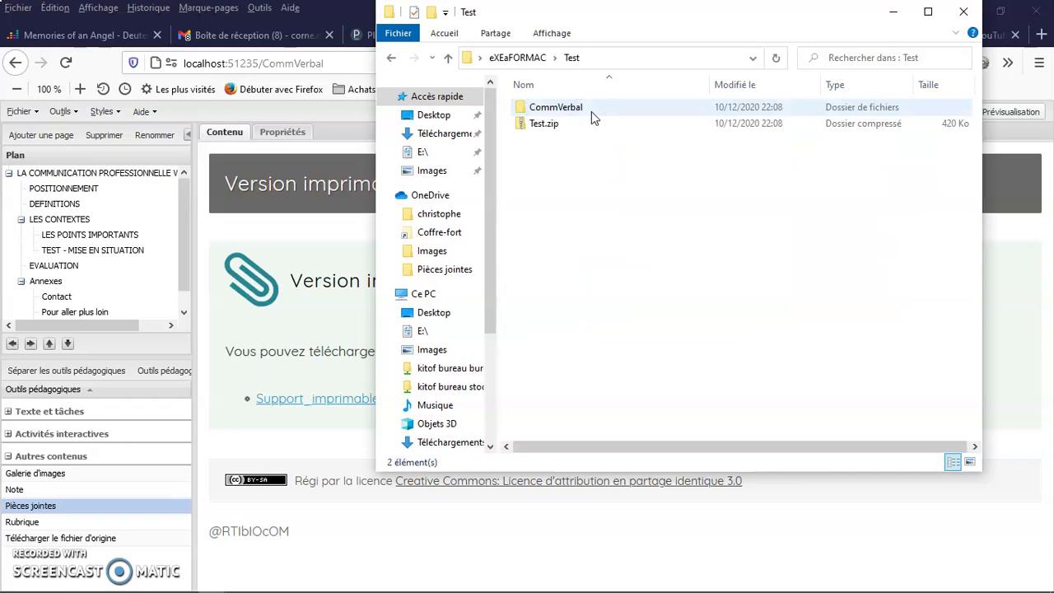
{"action": "left_click", "coordinate": [541, 125]}
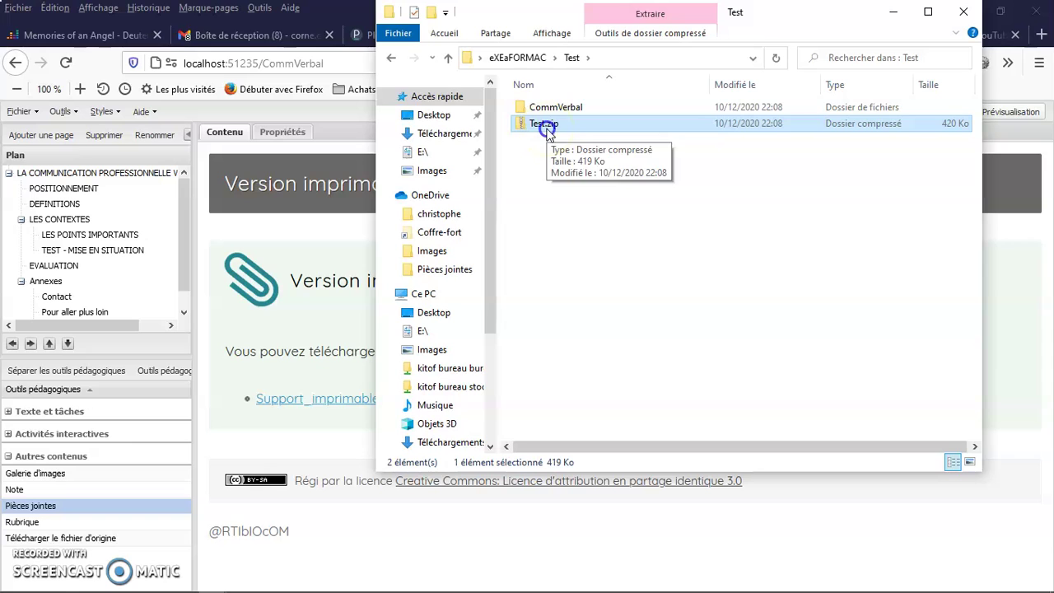
{"action": "double_click", "coordinate": [546, 130]}
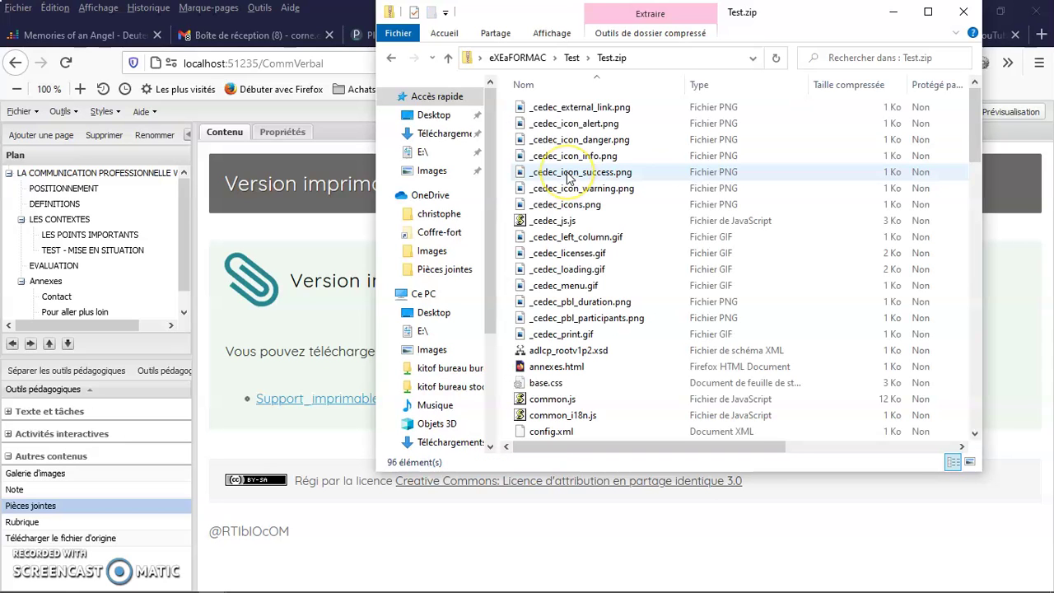
{"action": "left_click_drag", "start_coordinate": [971, 131], "coordinate": [938, 397]}
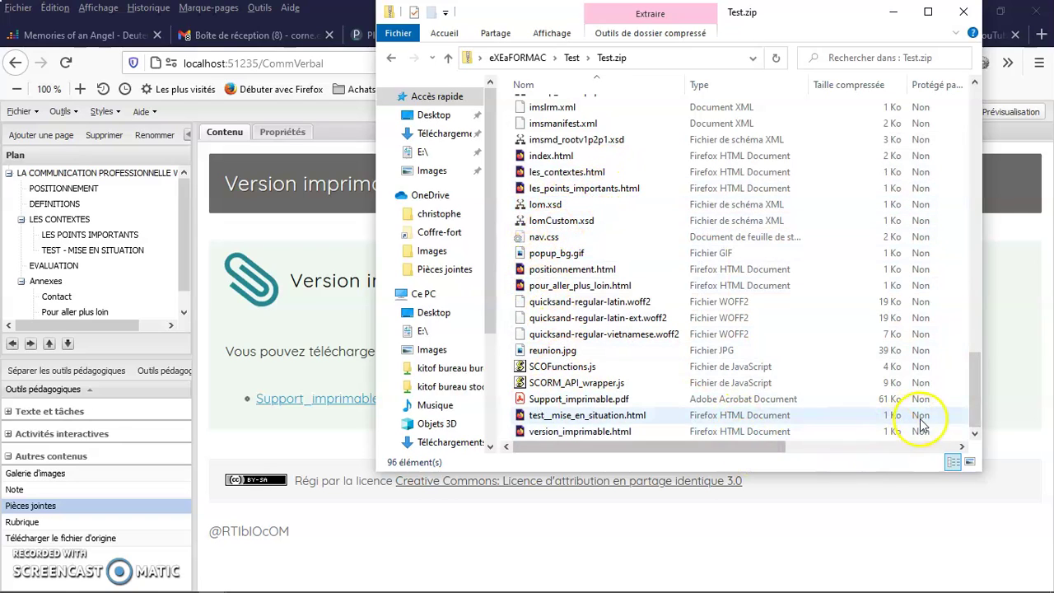
{"action": "left_click_drag", "start_coordinate": [978, 412], "coordinate": [947, 350]}
- Preview the zip's index.html in Firefox, then close that tab
{"action": "left_click", "coordinate": [539, 340]}
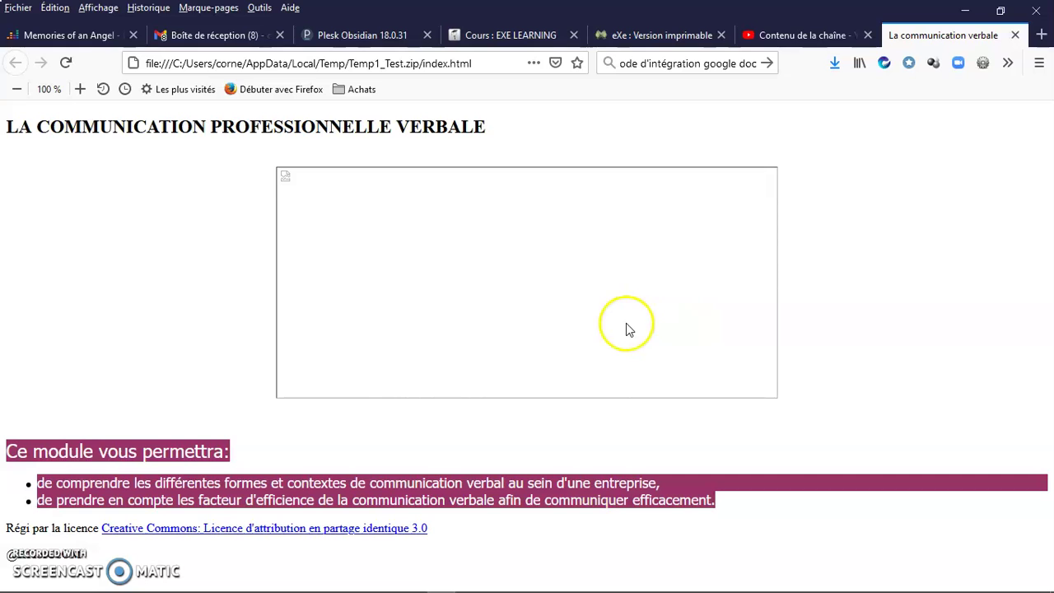
{"action": "left_click", "coordinate": [1020, 37]}
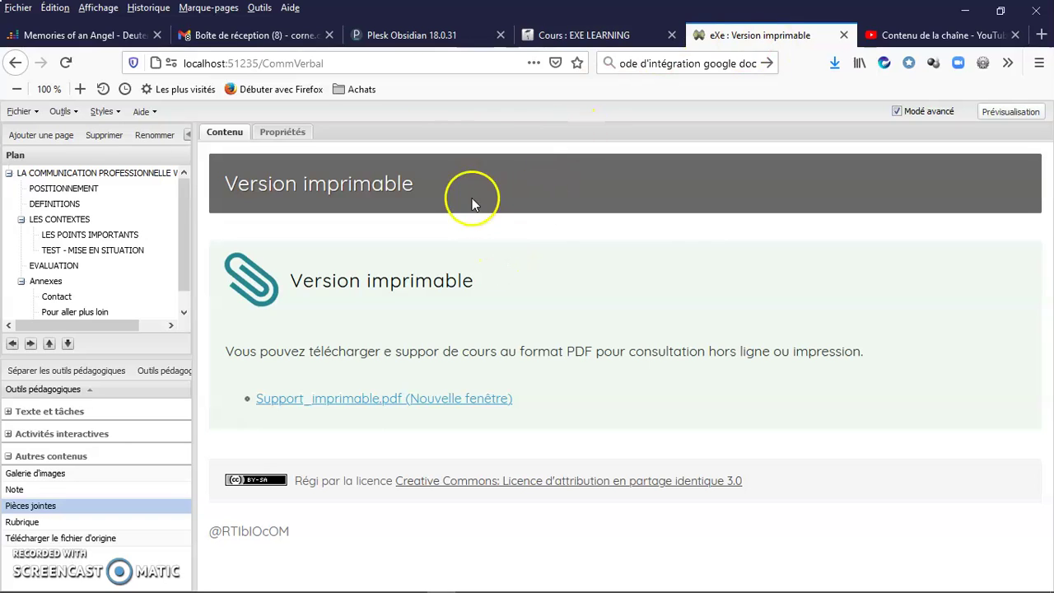
- Show the Exportation submenus: Standard éducationnel (Chargeur commun, SCORM1.2, SCORM2004, IMS) and Site Web
{"action": "left_click", "coordinate": [35, 113]}
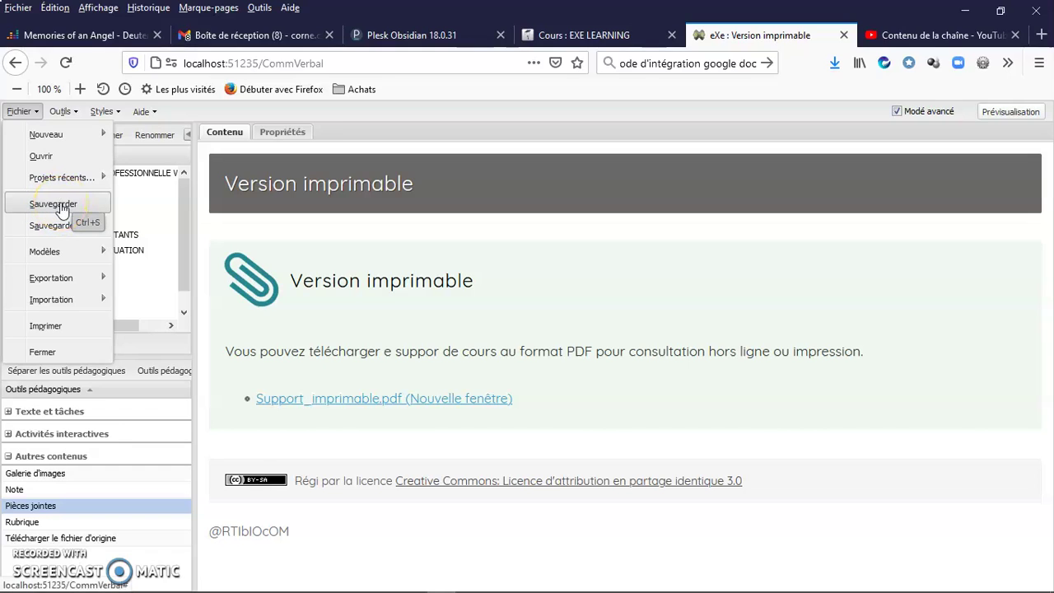
{"action": "mouse_move", "coordinate": [65, 284]}
{"action": "mouse_move", "coordinate": [186, 284]}
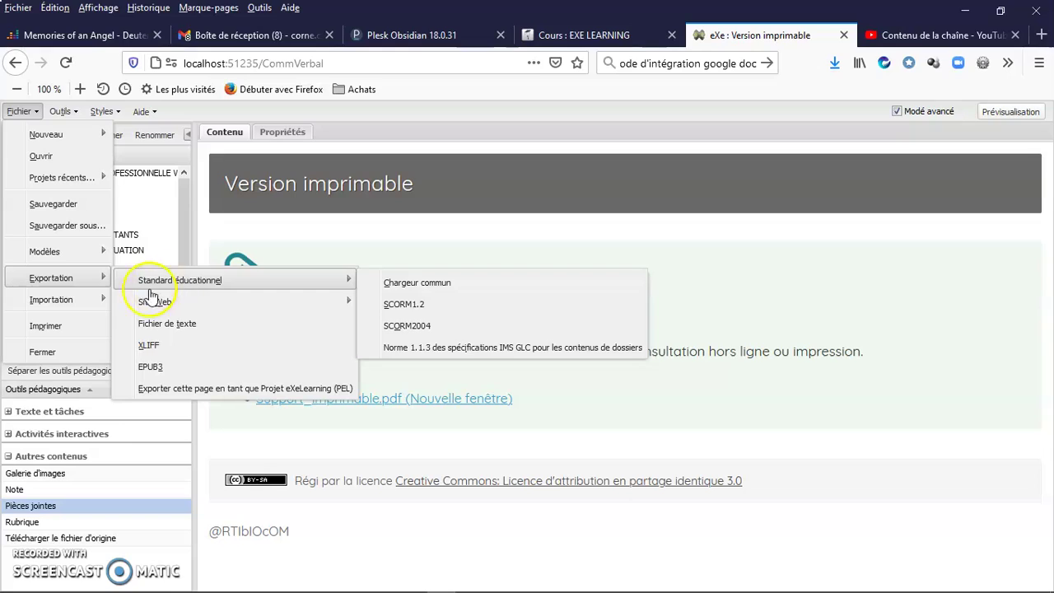
{"action": "mouse_move", "coordinate": [149, 303]}
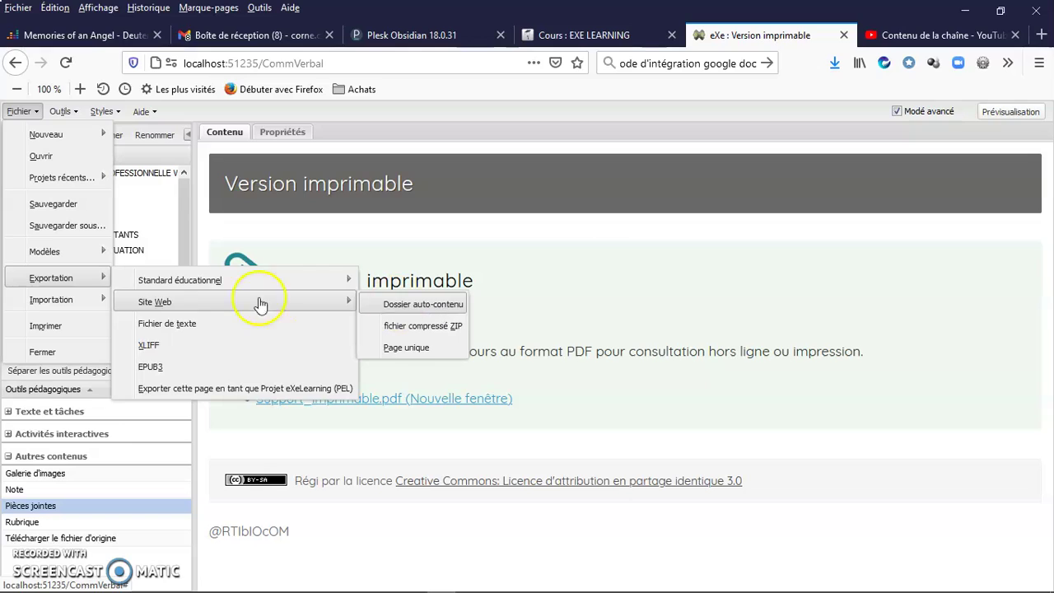
{"action": "left_click", "coordinate": [191, 333]}
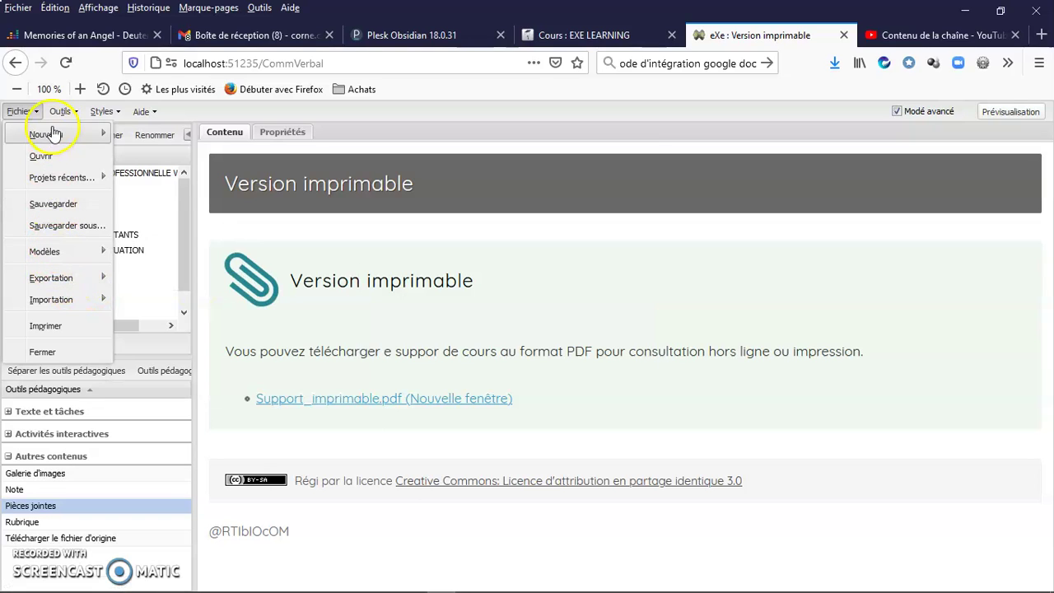
- Show Modèles > Sauvegarder comme modèle, then close the Fichier menu without choosing anything
{"action": "mouse_move", "coordinate": [58, 256]}
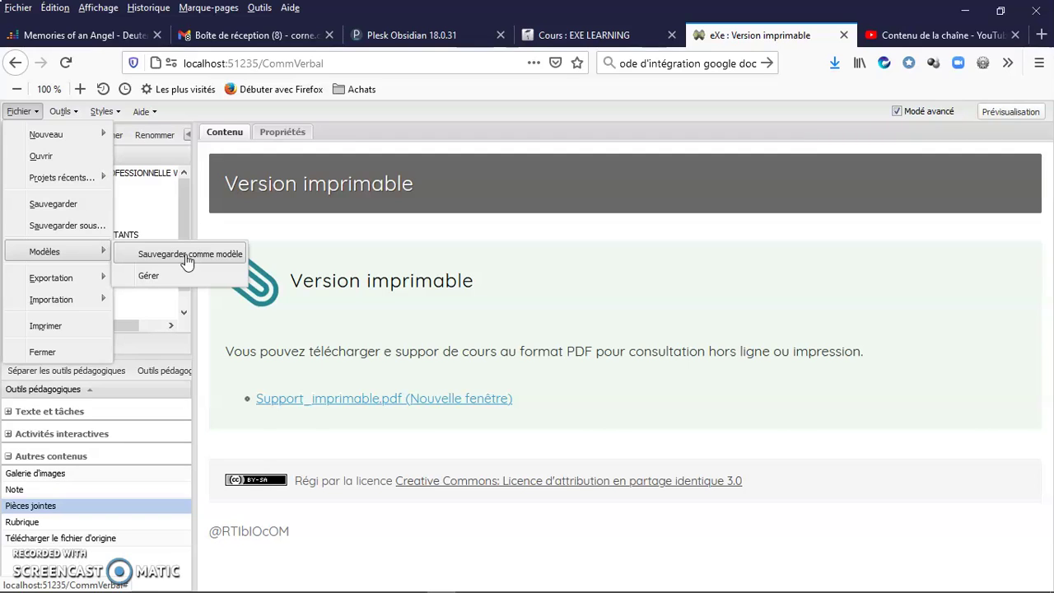
{"action": "left_click", "coordinate": [21, 111]}
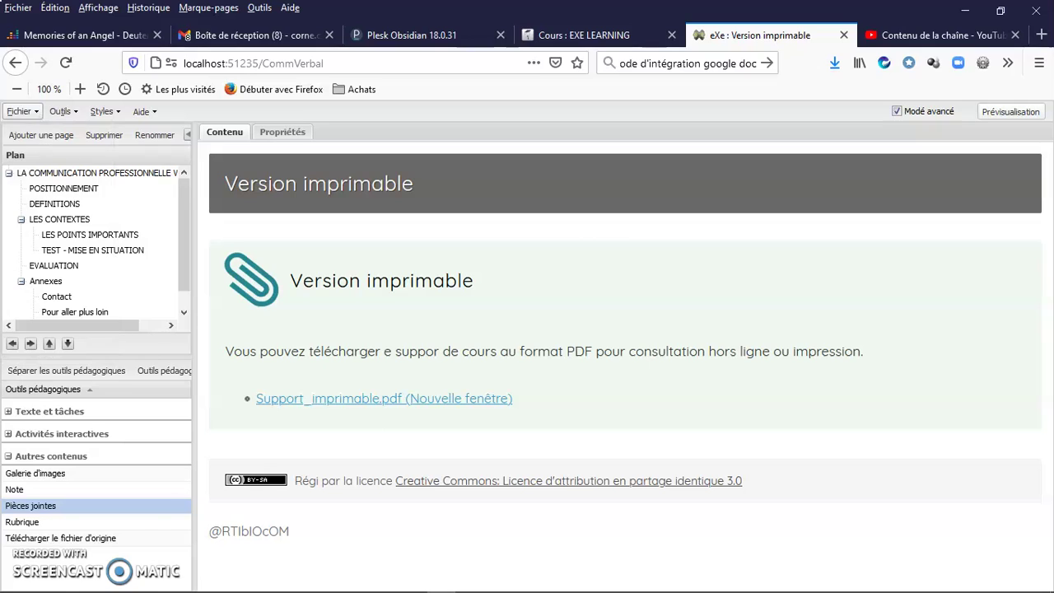